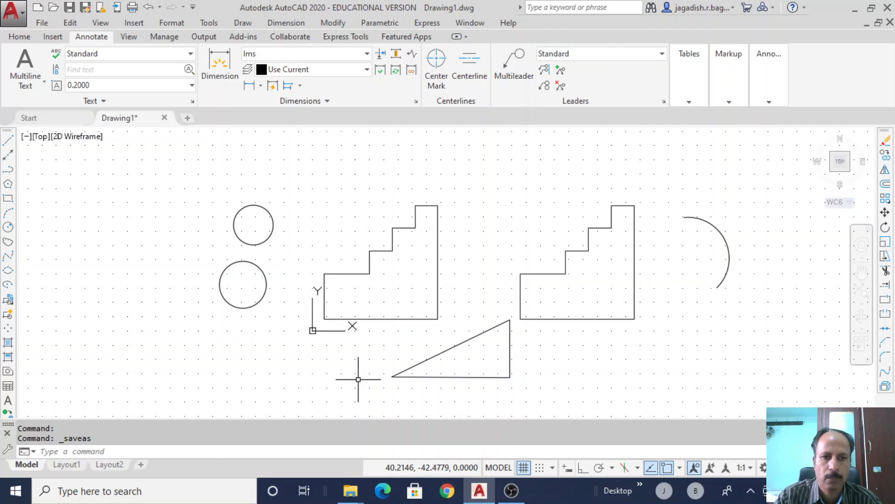
pyautogui.click(286, 22)
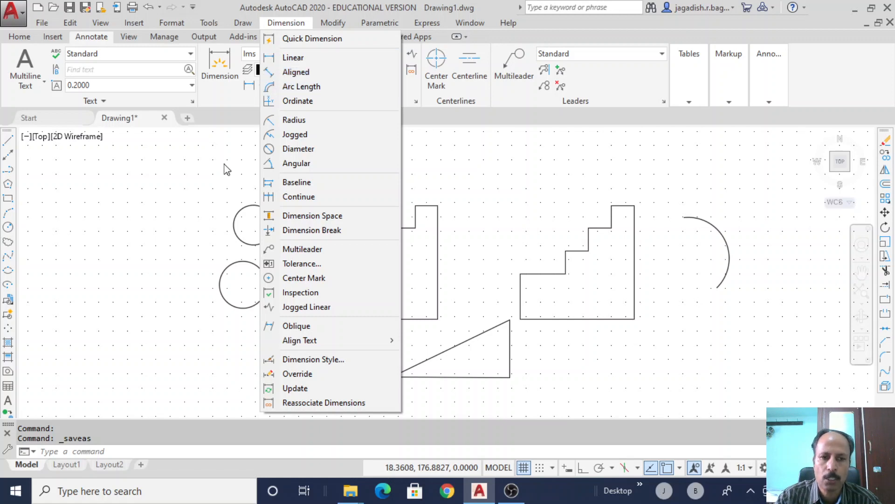
pyautogui.click(234, 153)
pyautogui.click(234, 154)
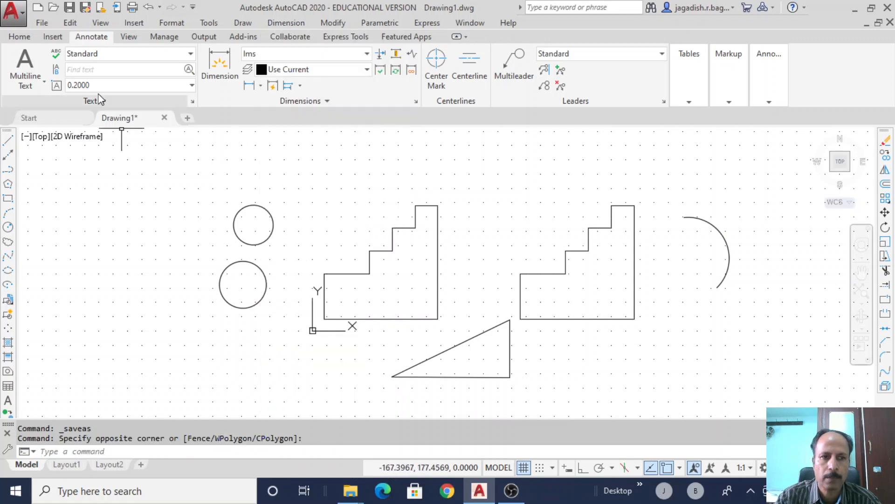
pyautogui.click(20, 37)
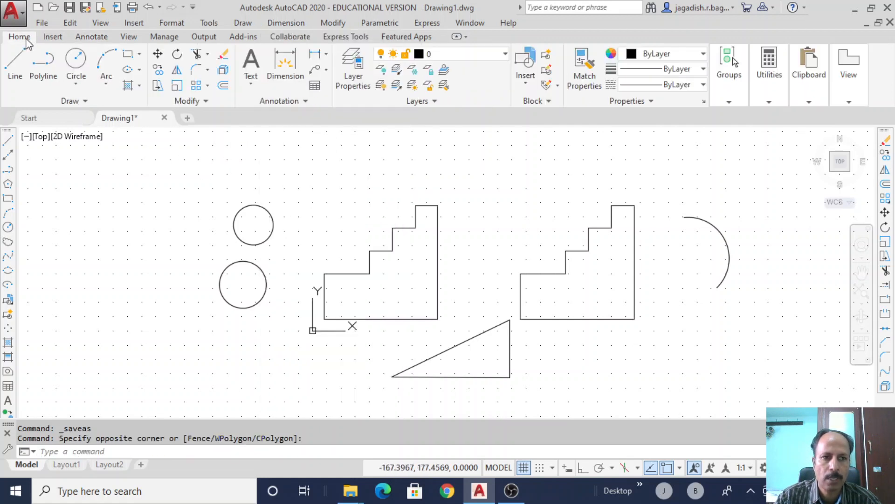
pyautogui.click(92, 37)
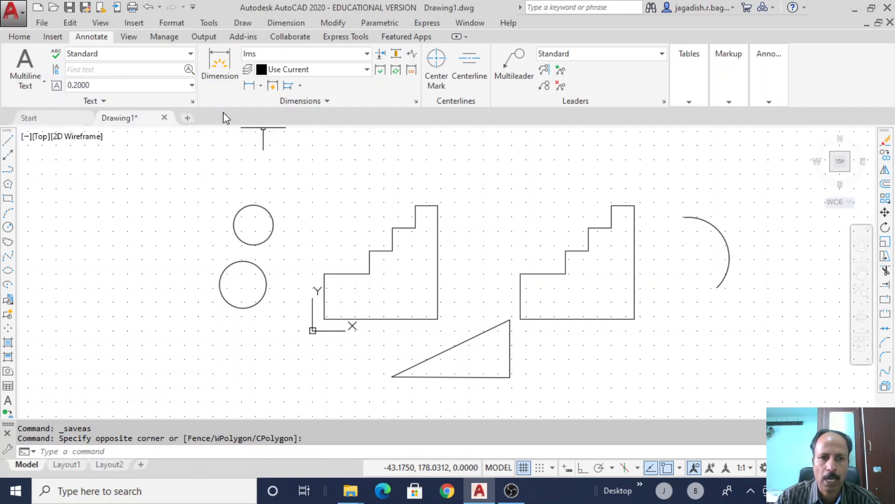
# Add a horizontal linear dimension between the two ends of the triangle's sloped side, placed below the triangle.
pyautogui.click(260, 88)
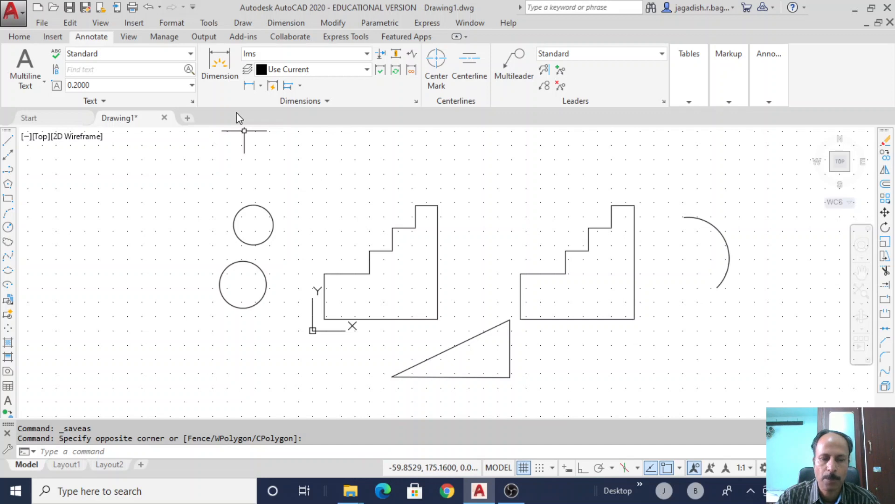
pyautogui.click(248, 87)
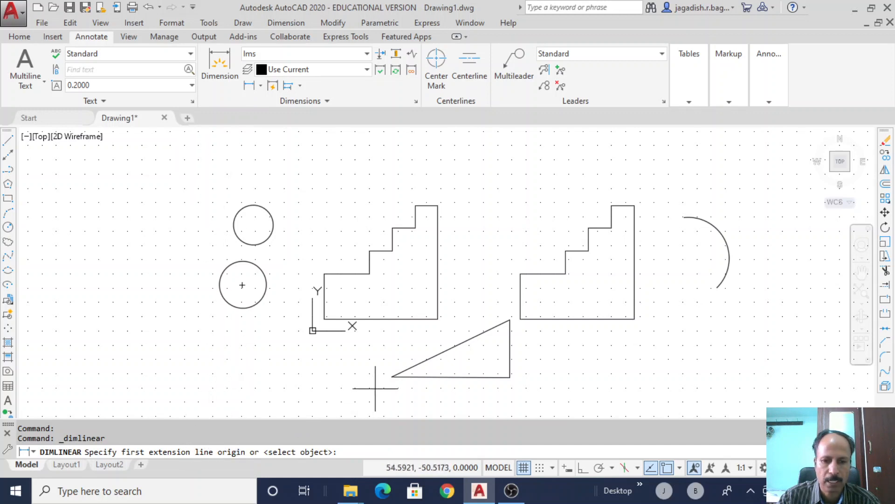
pyautogui.click(392, 377)
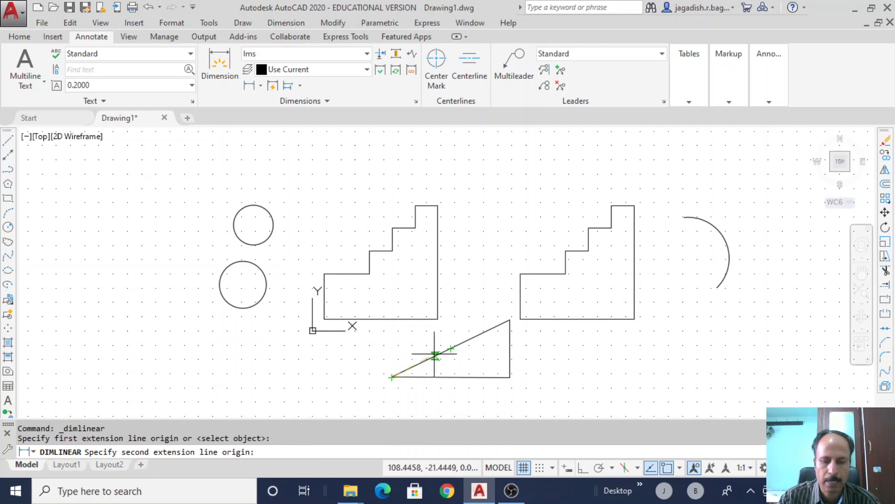
pyautogui.click(510, 320)
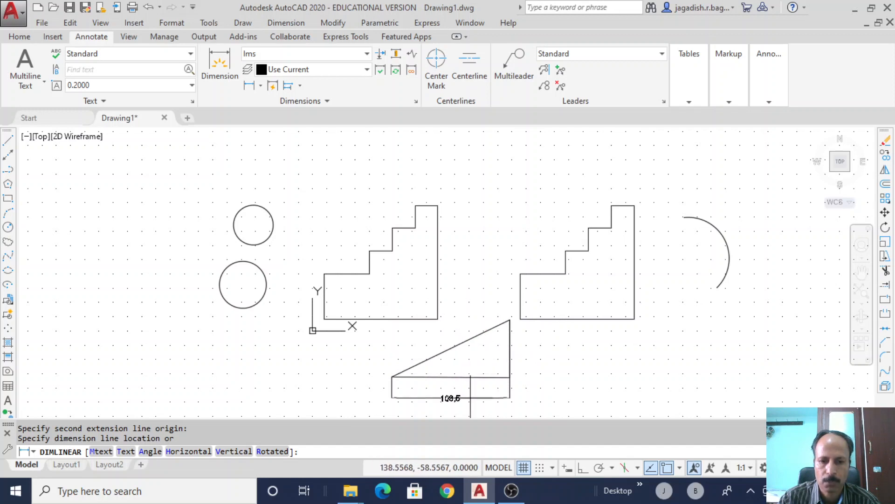
pyautogui.click(469, 397)
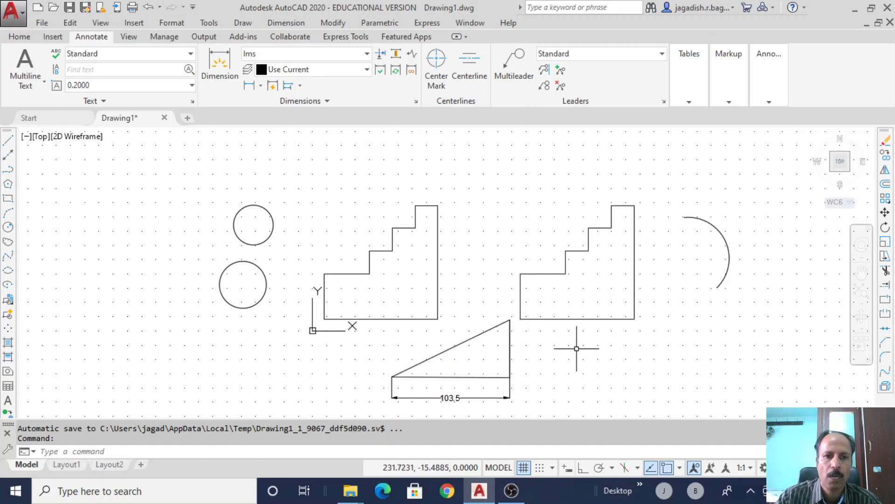
# Add an aligned dimension along the triangle's sloped side, placed parallel above it.
pyautogui.click(260, 86)
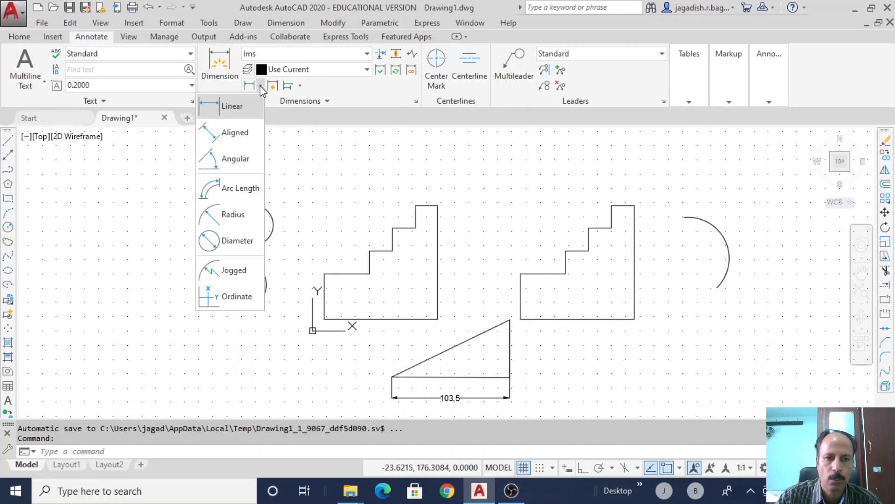
pyautogui.click(245, 134)
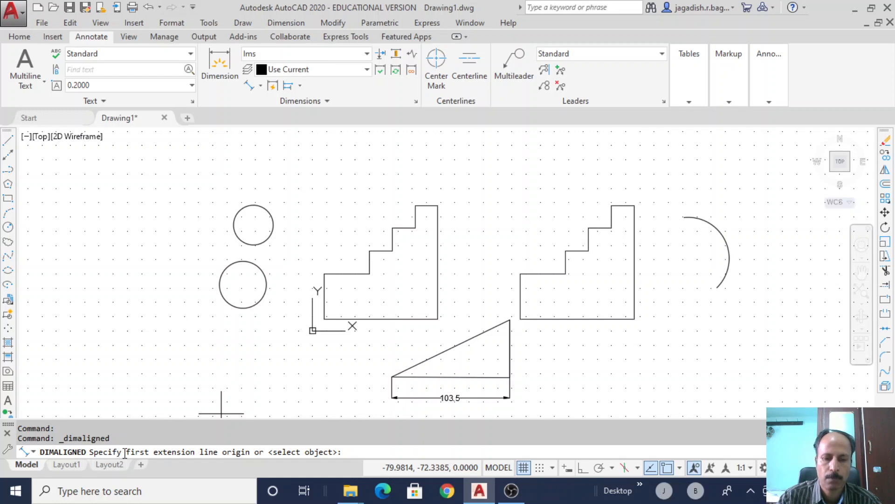
pyautogui.click(392, 377)
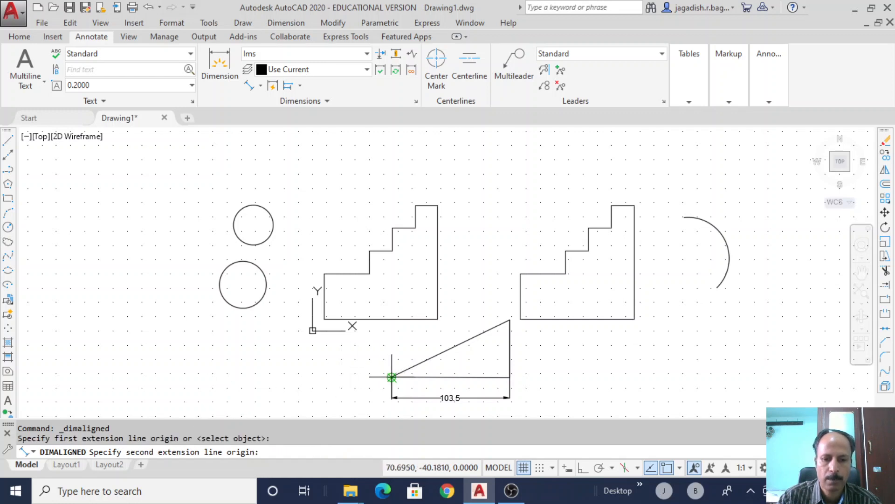
pyautogui.click(509, 320)
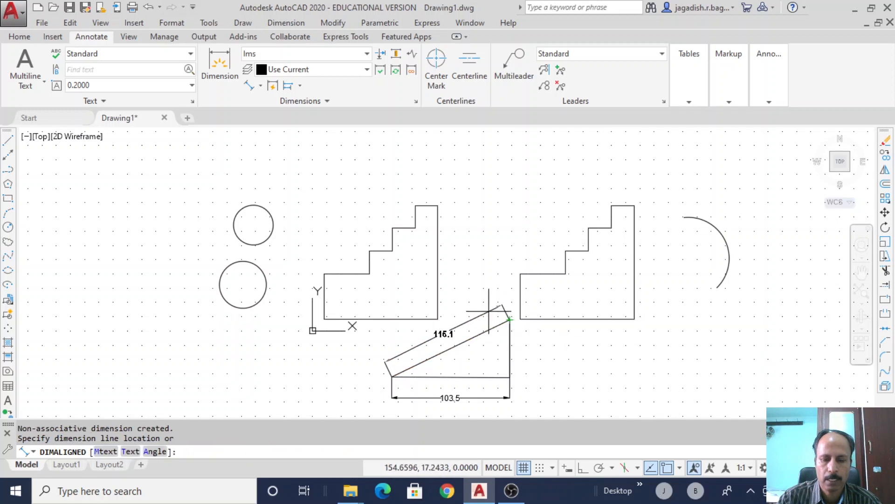
pyautogui.click(489, 311)
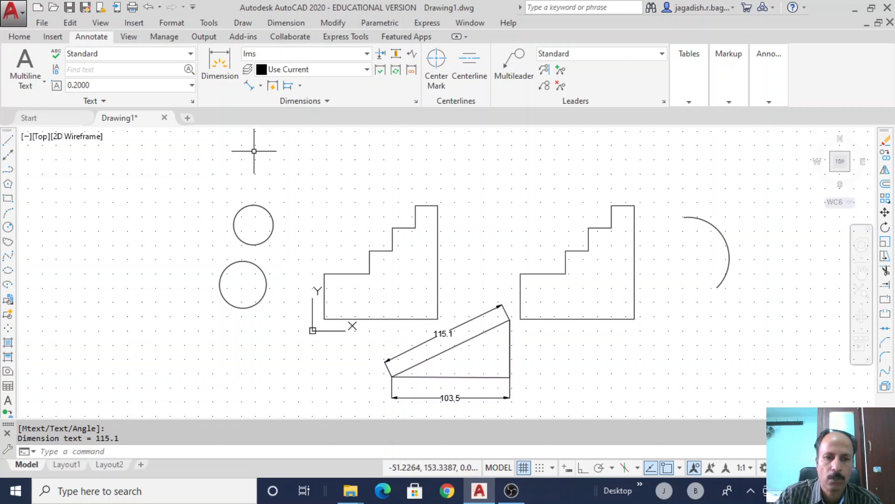
# Add an angular dimension between the bottom and right edges of the right-hand stepped profile, placed inside the corner.
pyautogui.click(260, 86)
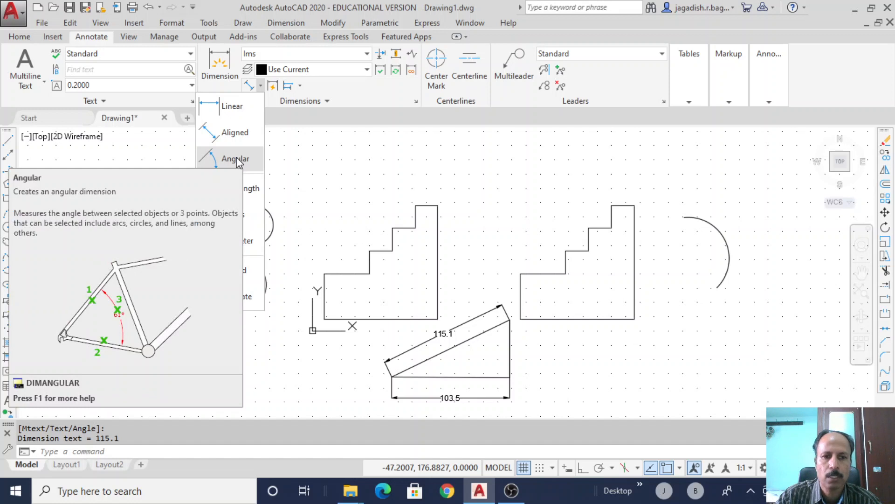
pyautogui.click(236, 159)
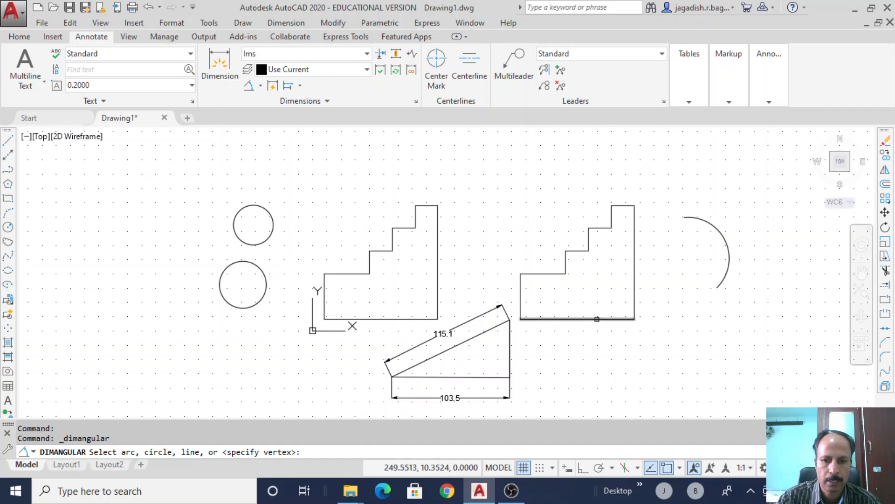
pyautogui.click(597, 319)
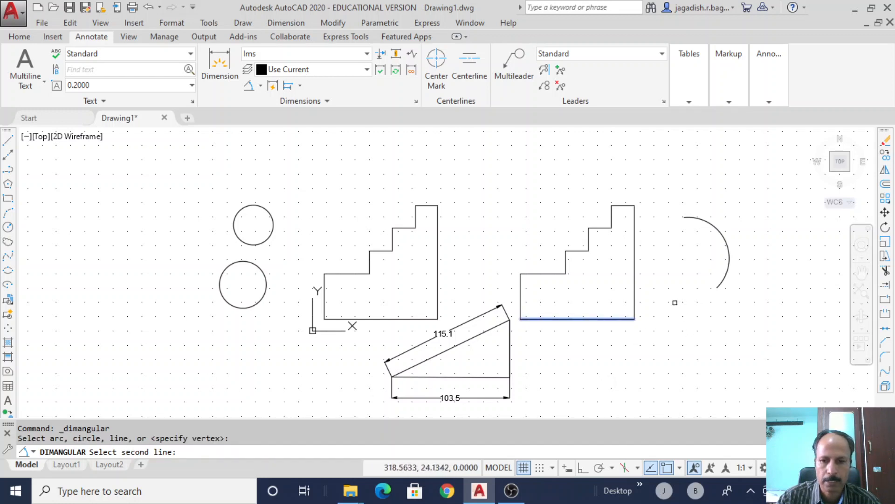
pyautogui.click(634, 298)
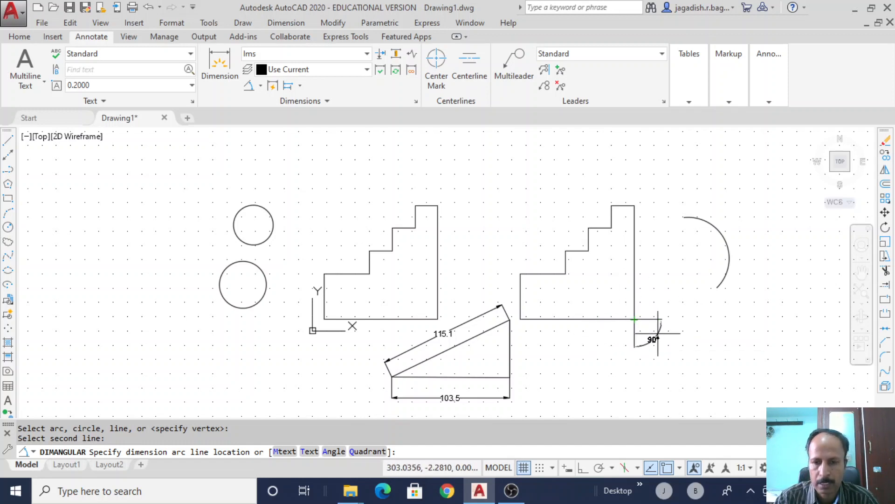
pyautogui.click(622, 300)
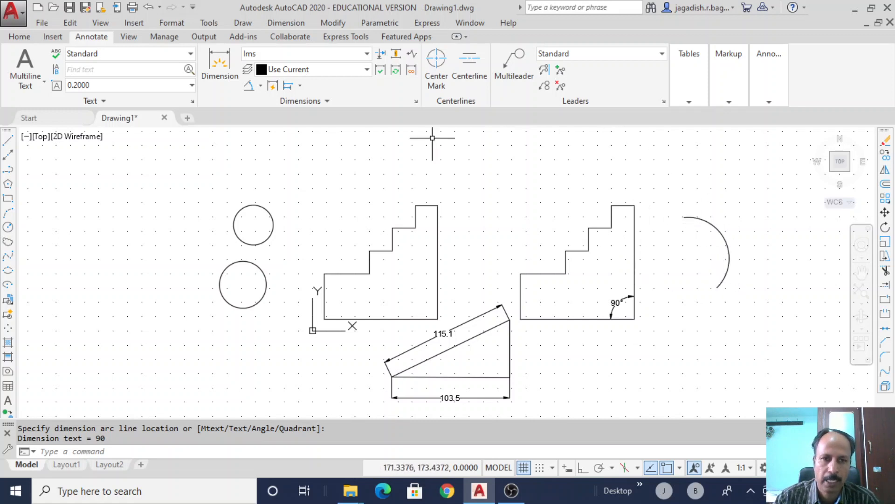
# Add an angular dimension to the open arc, placed outside the curve.
pyautogui.click(251, 87)
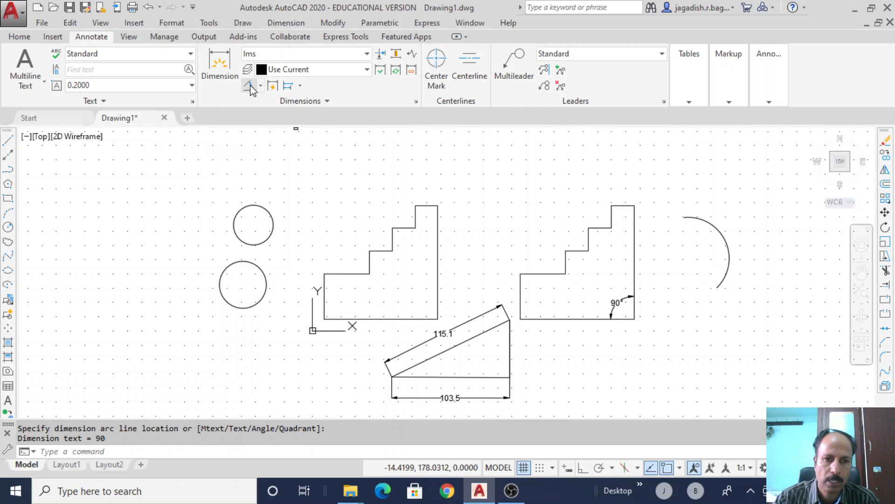
pyautogui.click(714, 227)
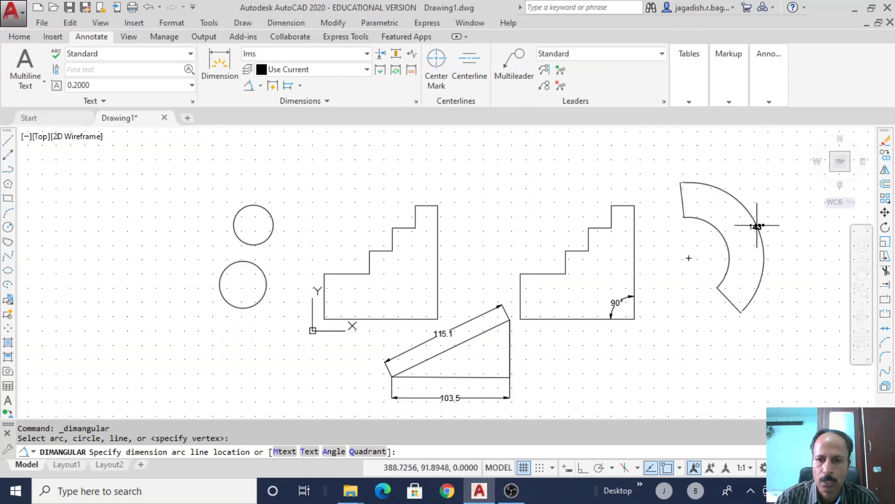
pyautogui.click(759, 225)
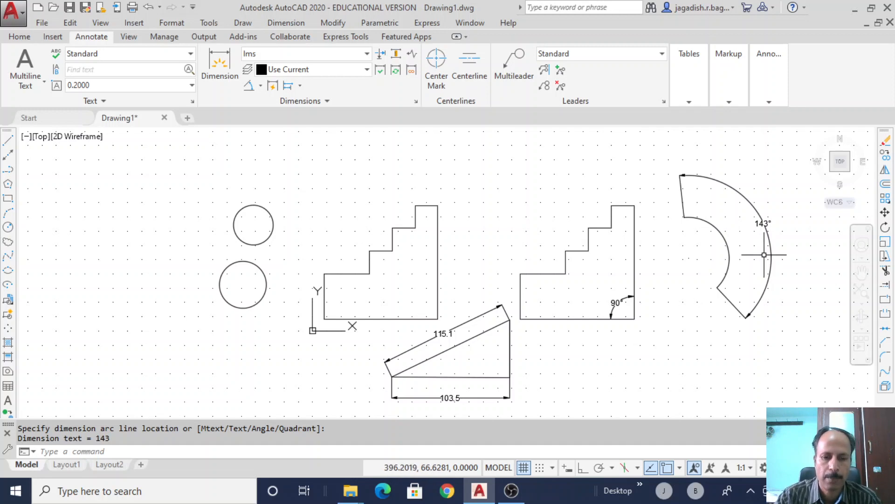
# Add an arc length dimension to the open arc, placed between the arc and its angular dimension.
pyautogui.click(260, 86)
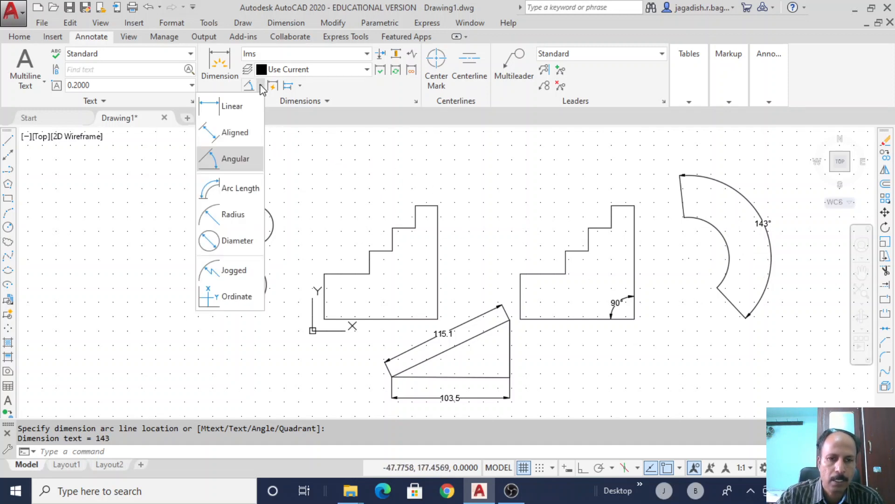
pyautogui.click(252, 192)
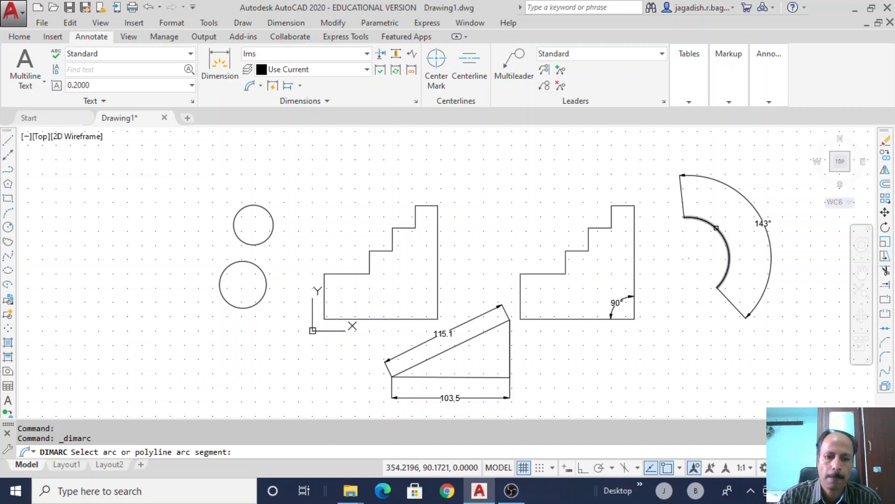
pyautogui.click(716, 228)
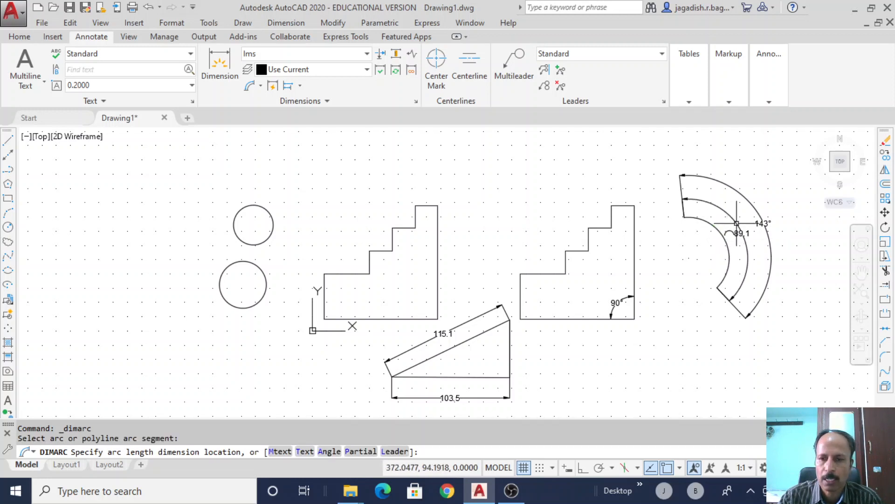
pyautogui.click(737, 223)
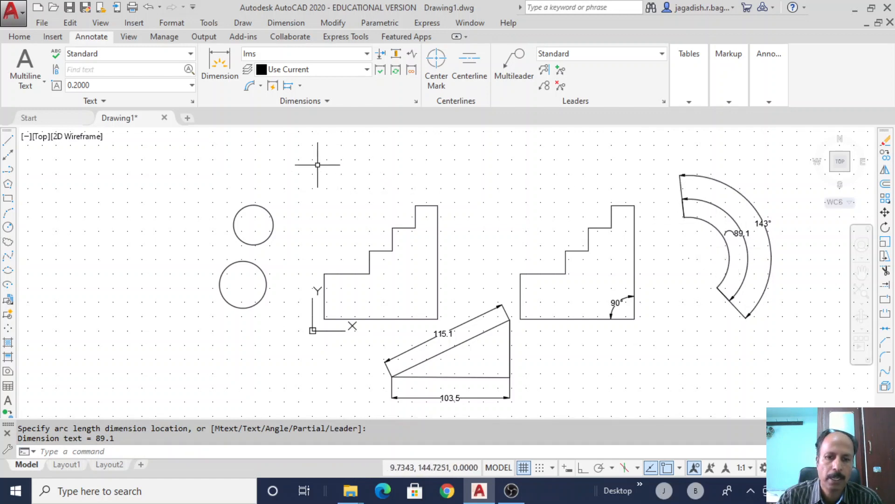
# Add a radius dimension to the upper circle, with its text outside to the upper right.
pyautogui.click(261, 86)
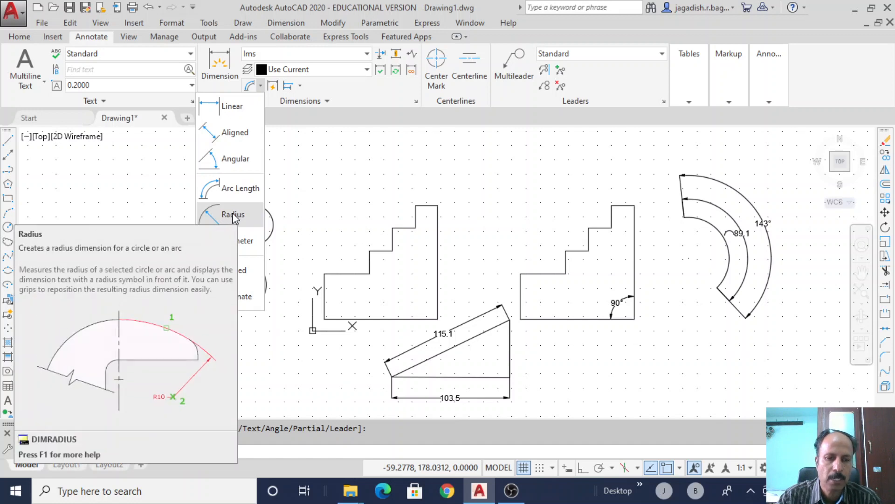
pyautogui.click(231, 214)
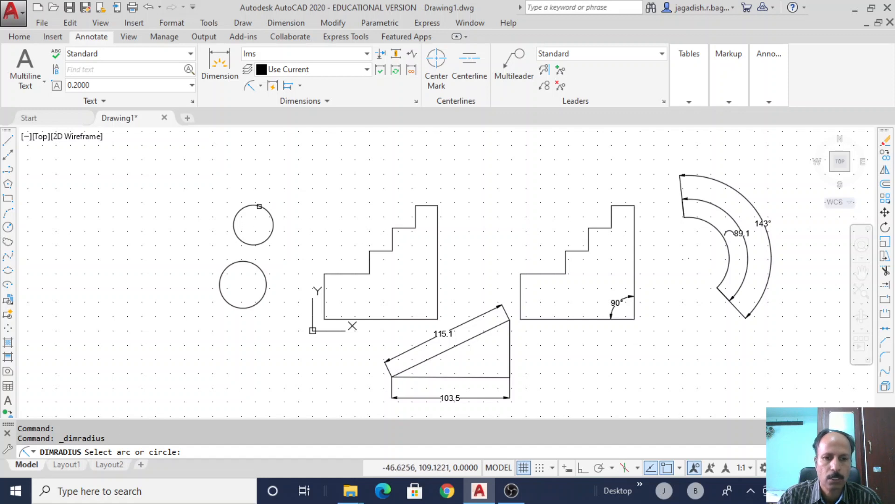
pyautogui.click(259, 205)
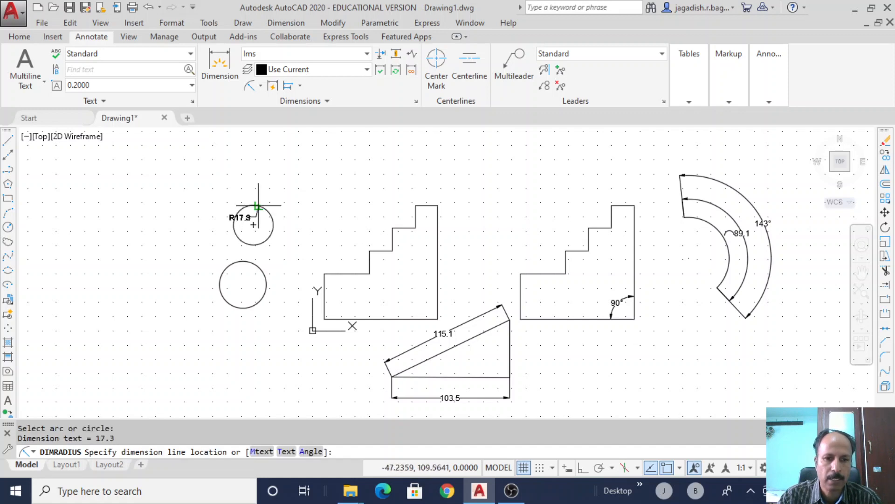
pyautogui.click(282, 187)
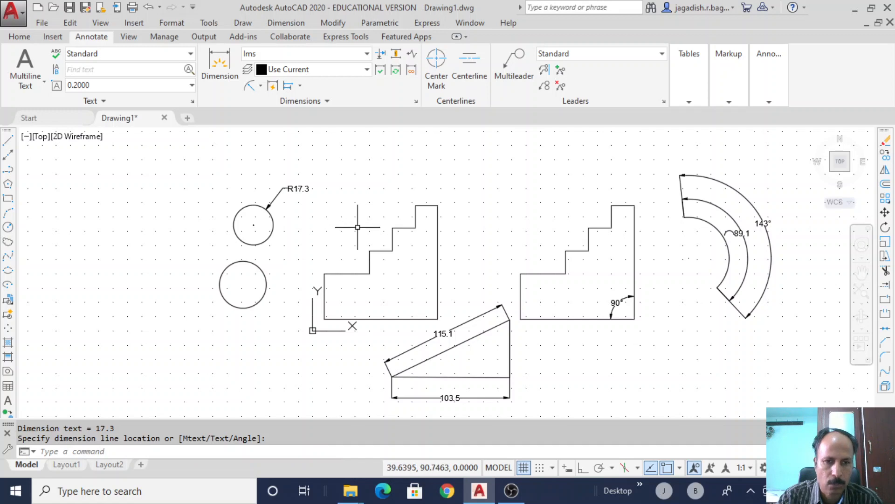
# Add a radius dimension to the open arc, with its text to the right of the angular dimension.
pyautogui.click(250, 88)
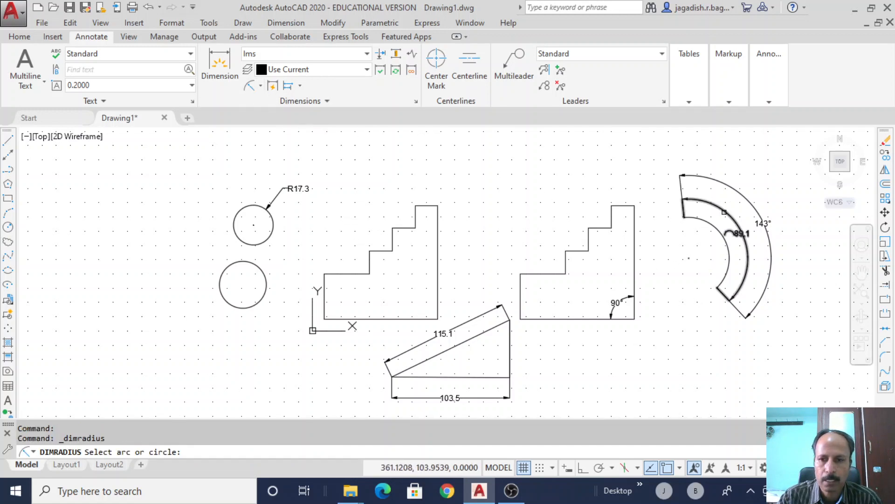
pyautogui.click(728, 212)
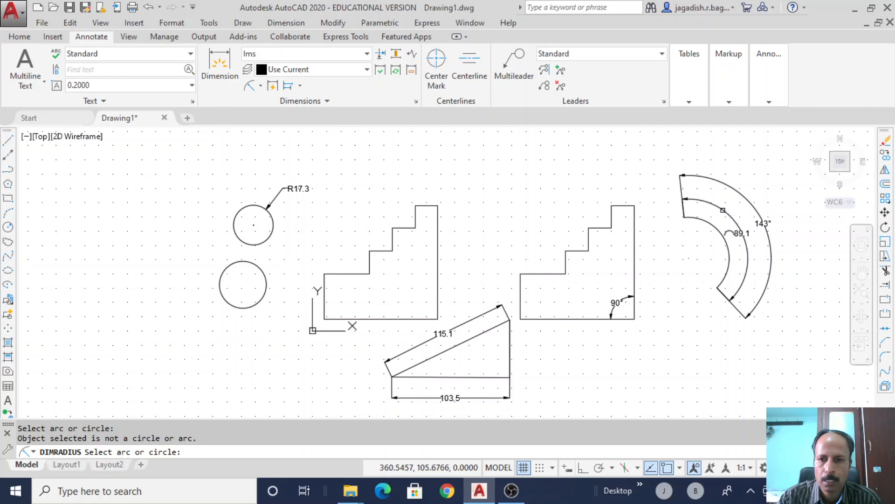
pyautogui.click(725, 244)
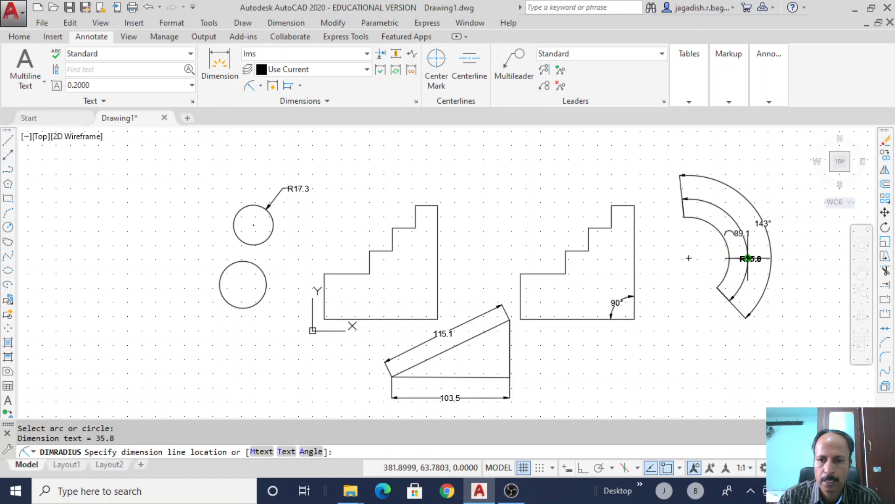
pyautogui.click(780, 274)
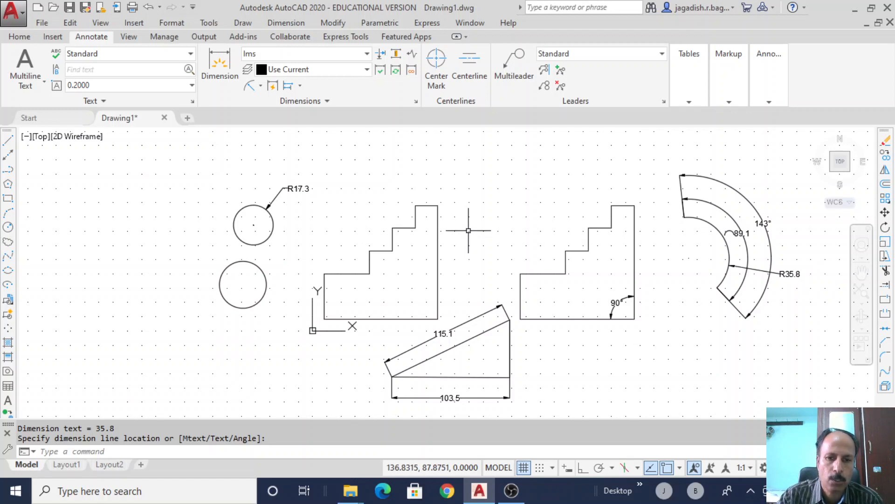
# Add a diameter dimension to the lower circle, with its text outside to the upper right.
pyautogui.click(261, 86)
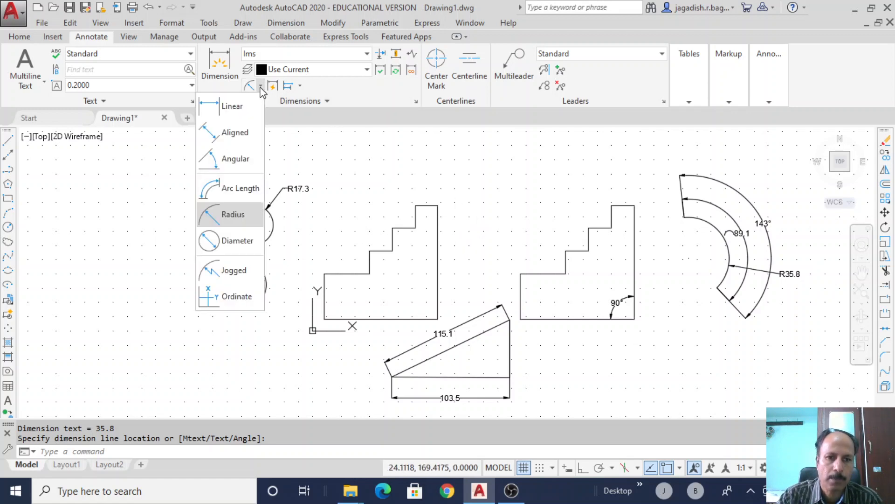
pyautogui.click(238, 242)
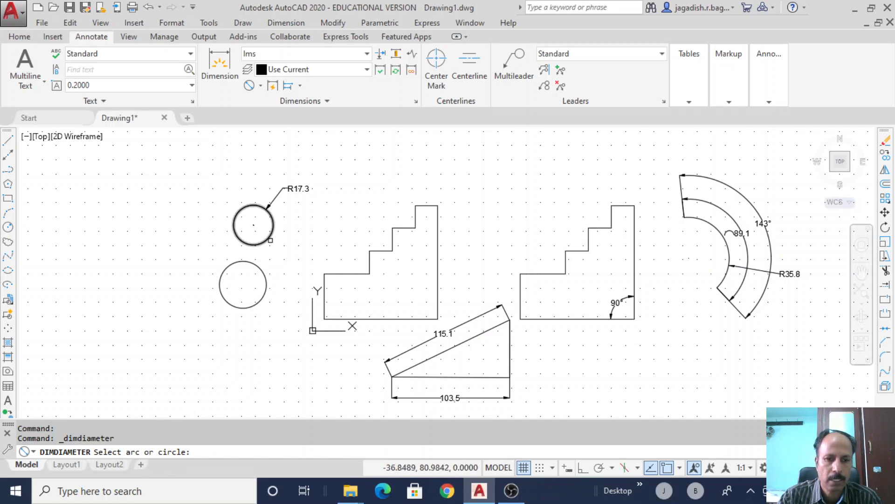
pyautogui.click(263, 273)
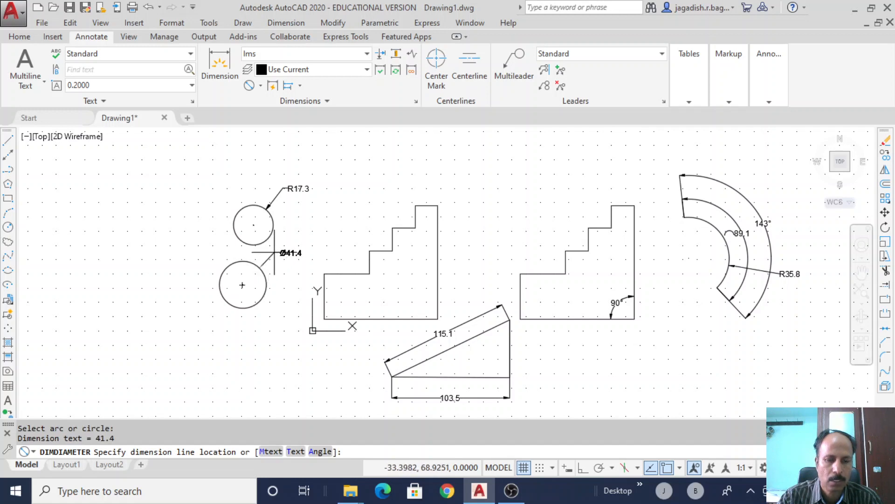
pyautogui.click(275, 253)
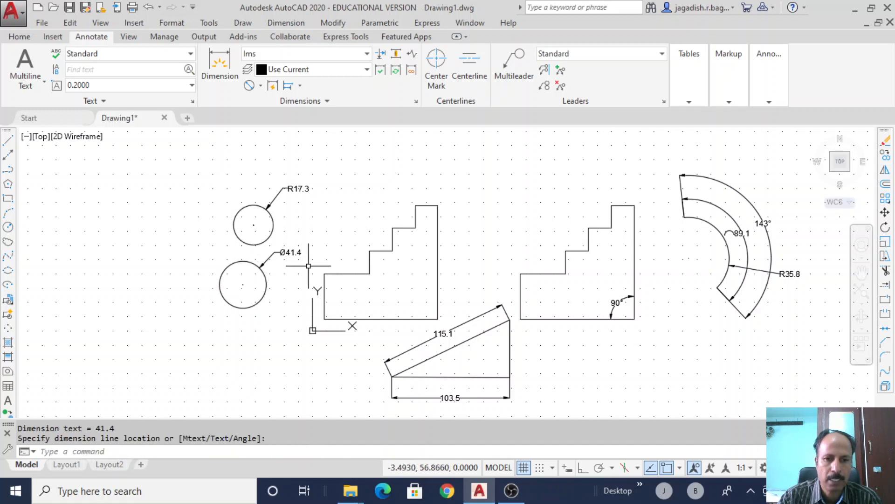
# Add a diameter dimension to the open arc, with its text beyond the angular dimension to the upper right.
pyautogui.click(249, 85)
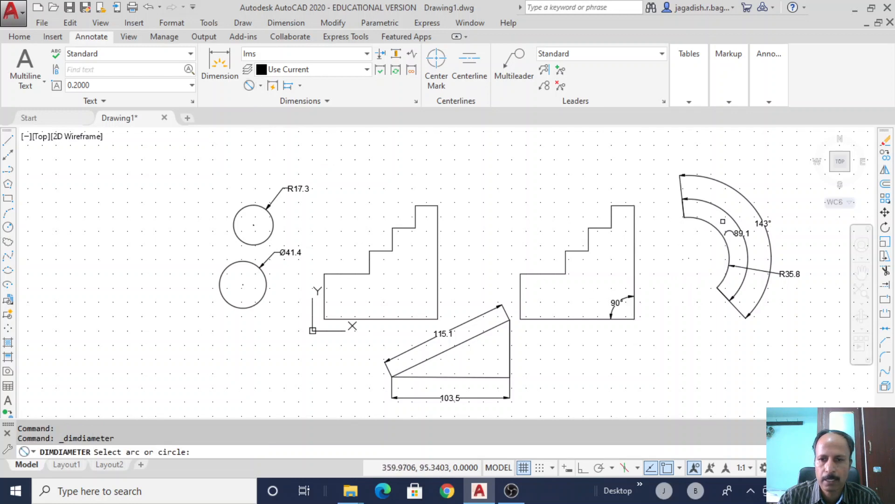
pyautogui.click(712, 227)
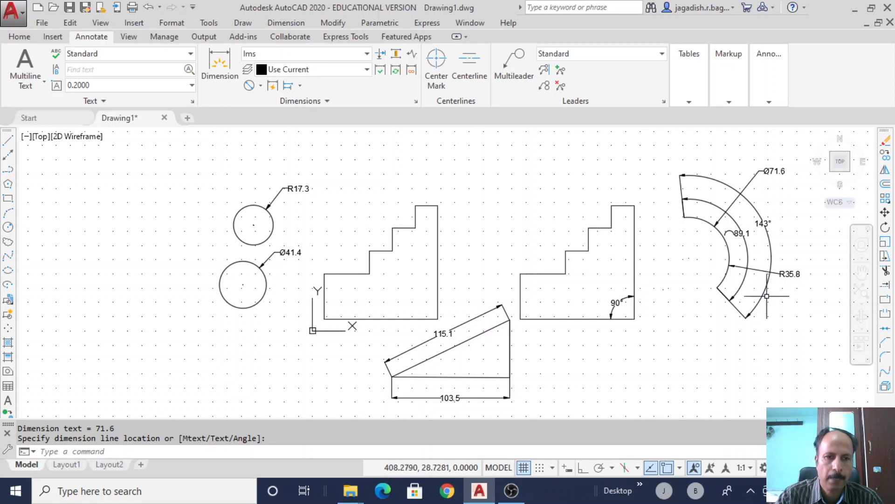
pyautogui.click(249, 86)
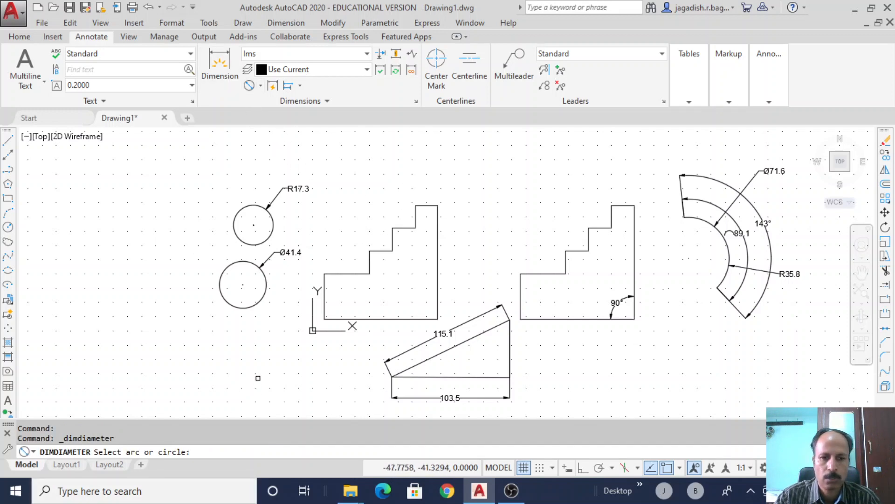
pyautogui.press('Escape')
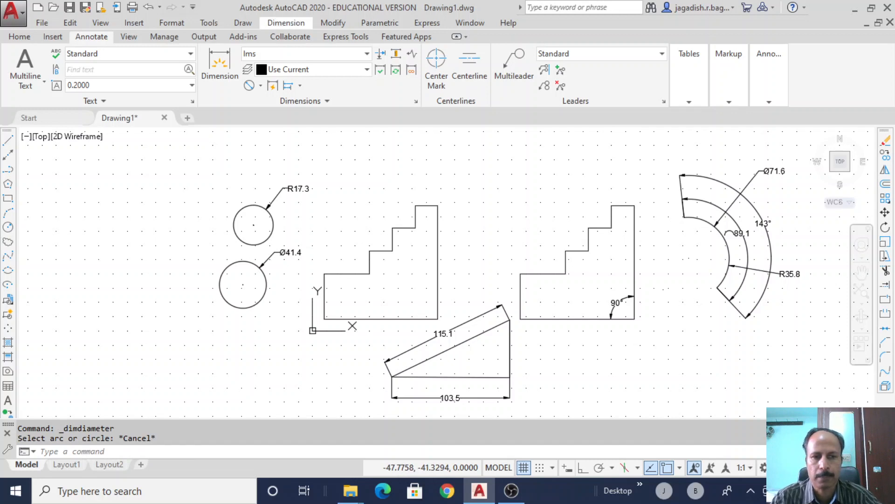
# Add a jogged radius dimension to the lower circle, with the center override placed outside to the lower left.
pyautogui.click(260, 86)
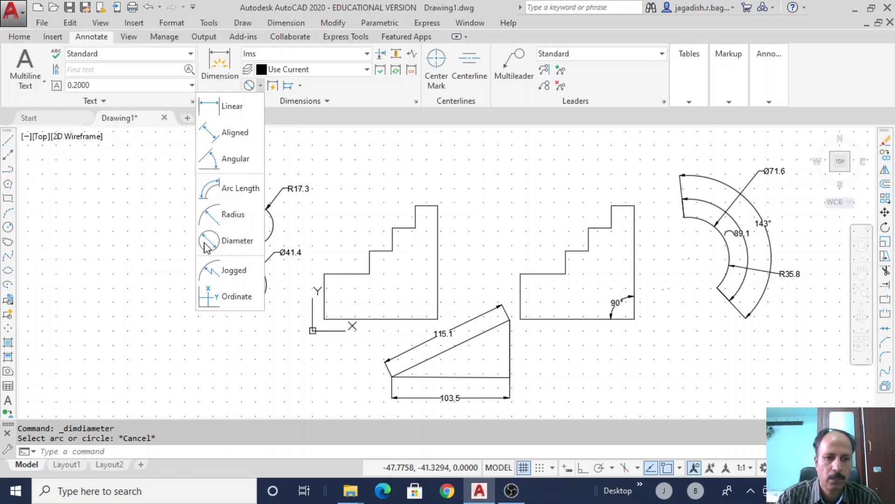
pyautogui.click(228, 274)
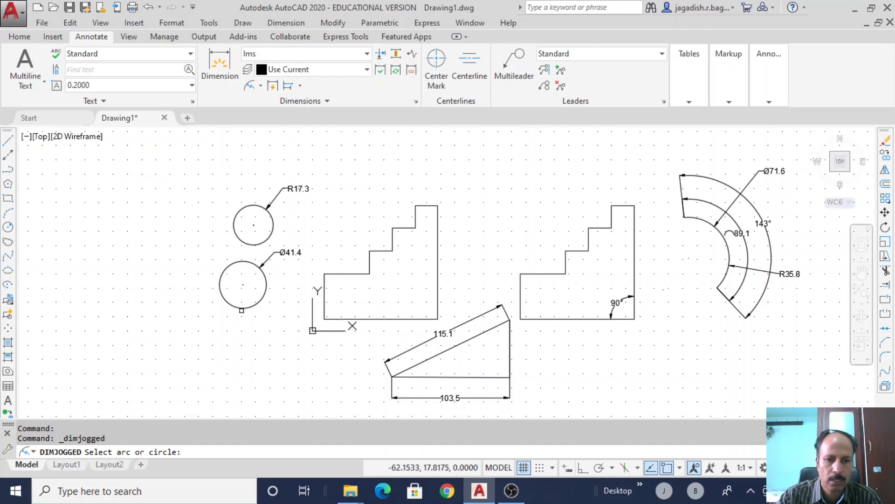
pyautogui.click(242, 308)
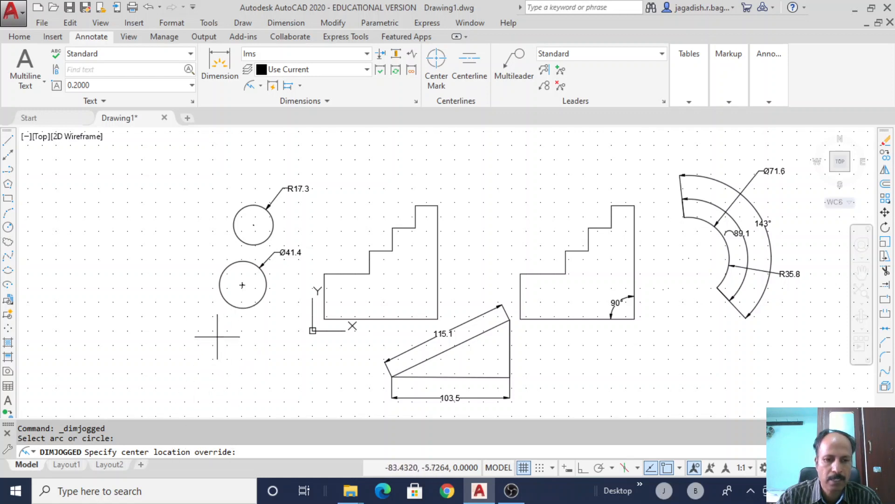
pyautogui.click(198, 316)
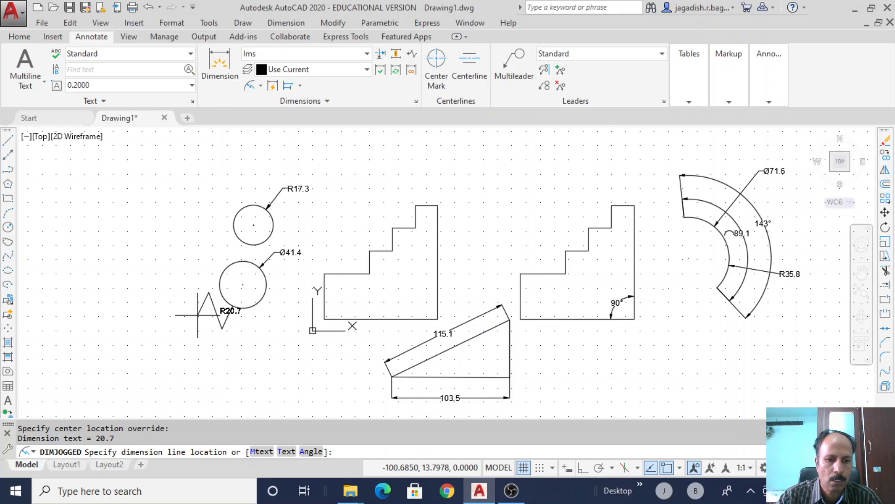
pyautogui.click(201, 313)
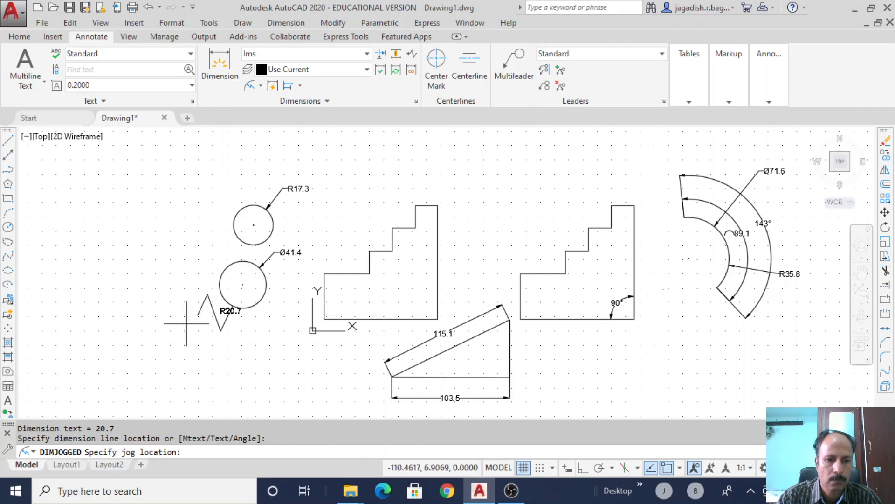
pyautogui.click(189, 323)
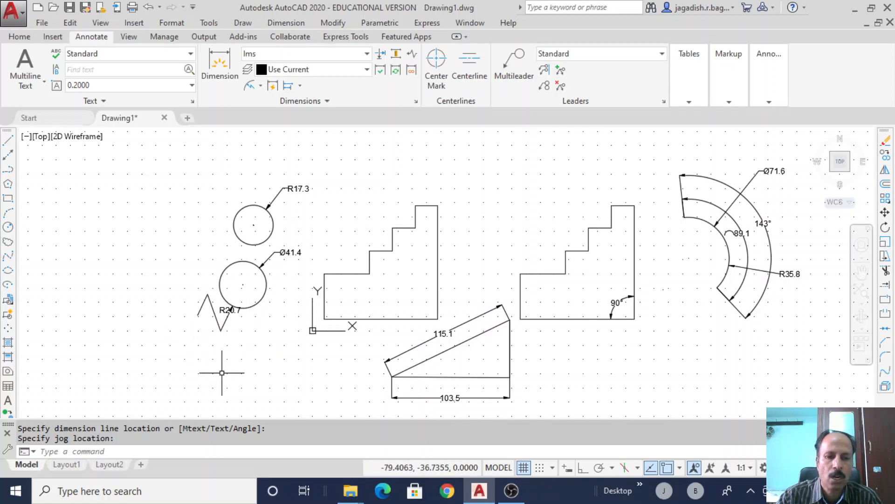
# Add an Xdatum ordinate dimension at the lower-left corner of the left stepped profile, with its leader running downward.
pyautogui.click(260, 85)
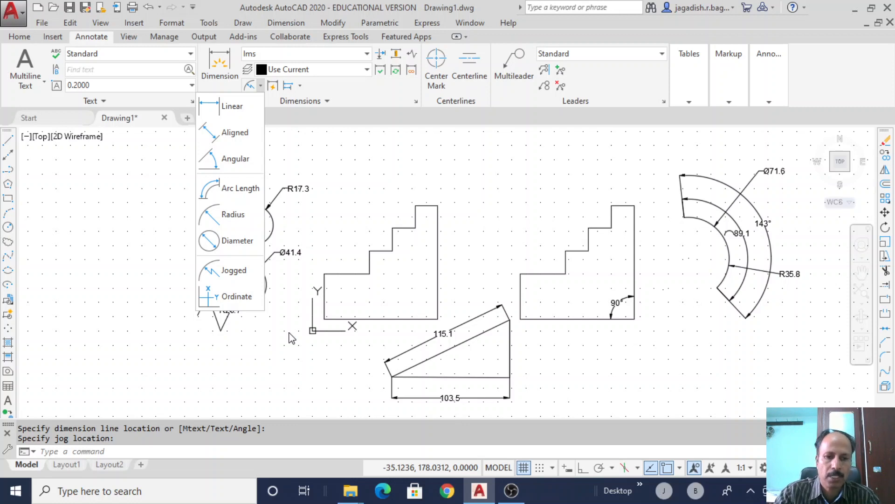
pyautogui.click(252, 301)
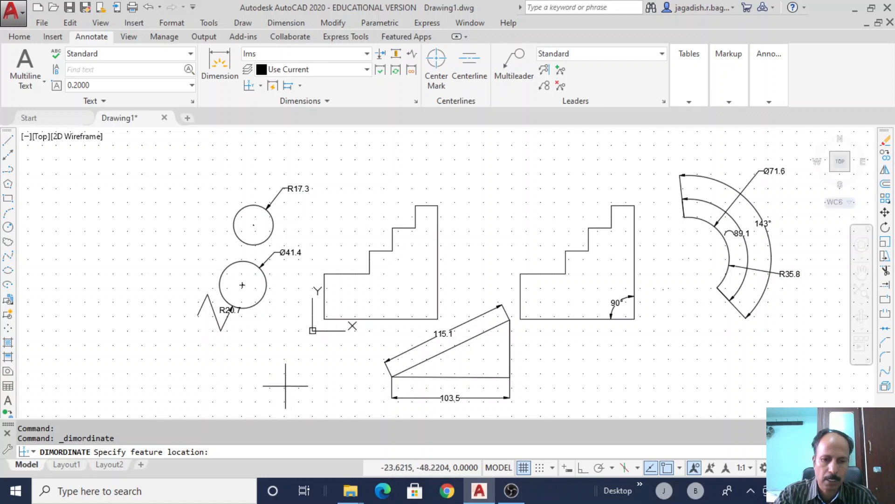
pyautogui.click(324, 320)
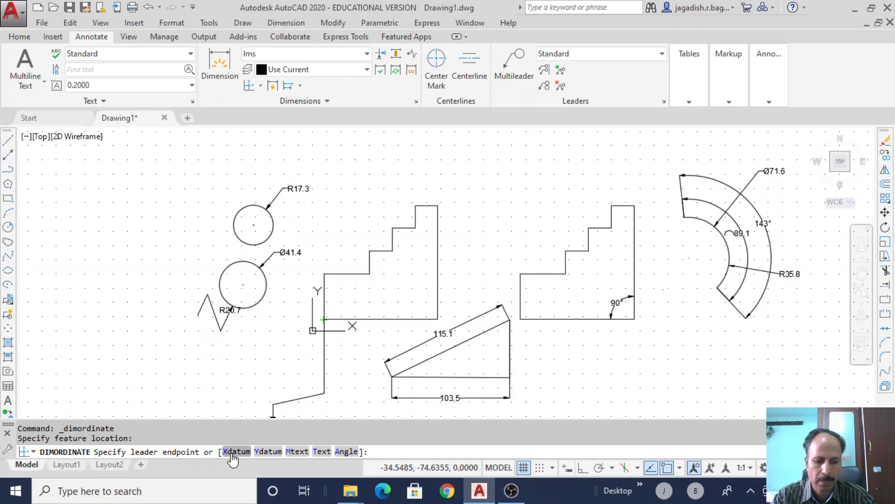
pyautogui.press('Return')
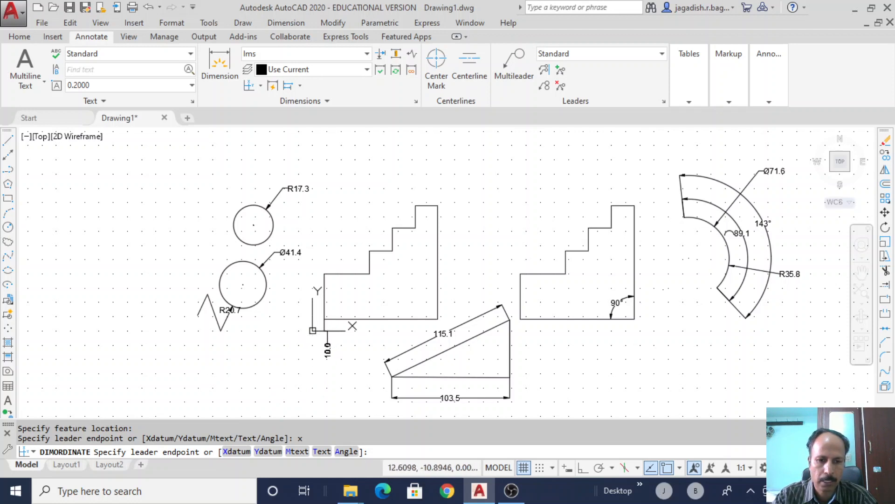
pyautogui.click(325, 360)
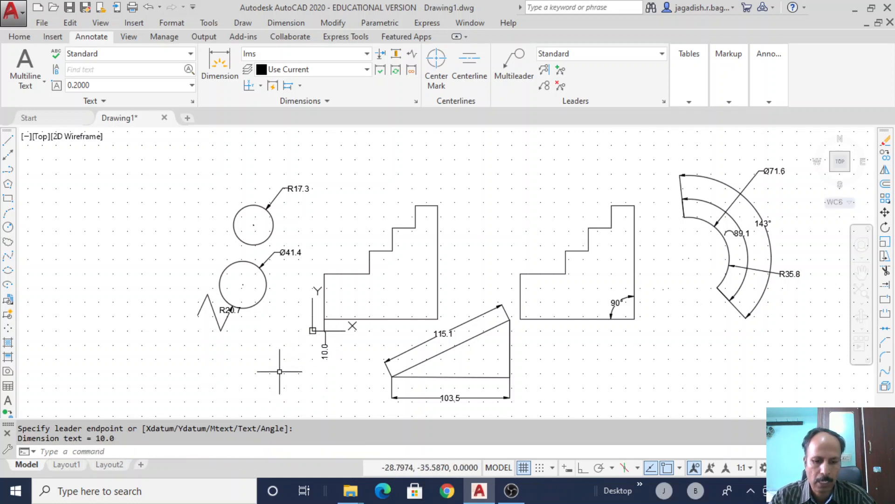
# Add a Ydatum ordinate dimension at the lower-left corner of the left stepped profile, with its text to the upper left.
pyautogui.press('Return')
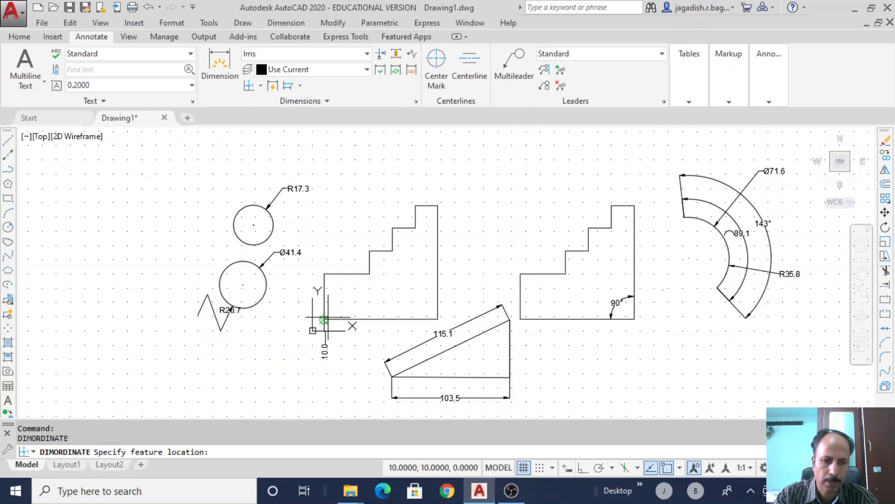
pyautogui.click(324, 319)
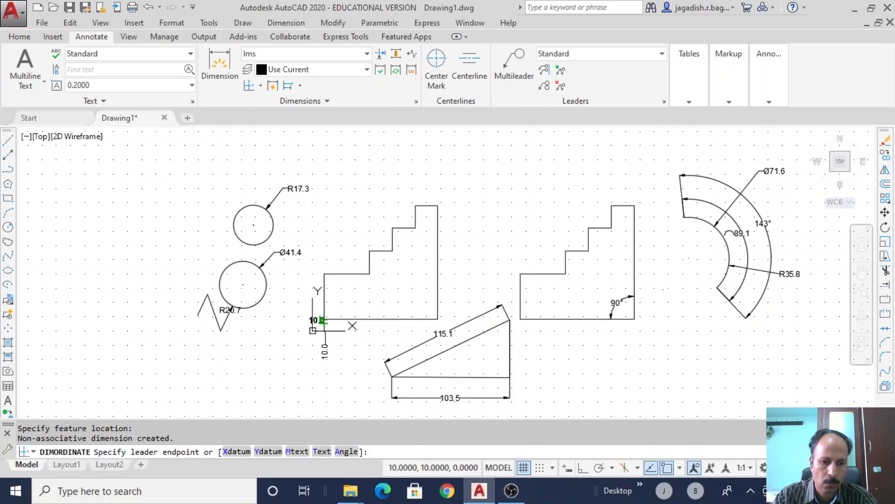
pyautogui.write('y')
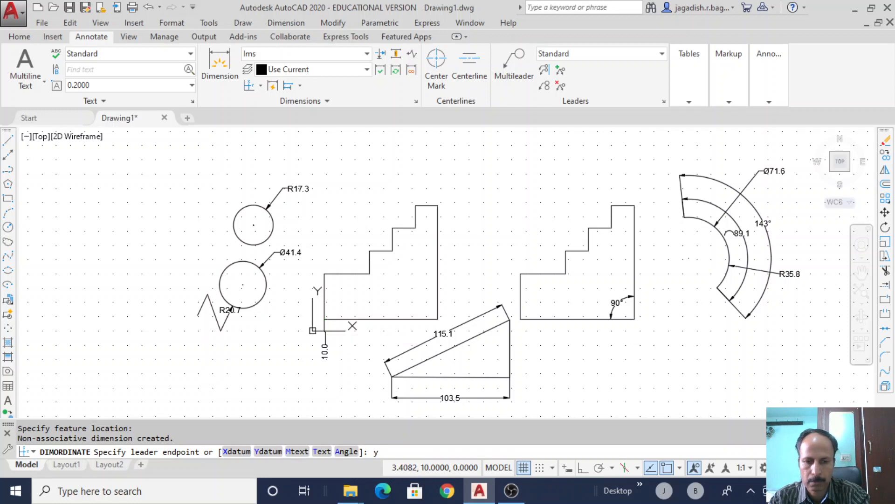
pyautogui.press('Return')
pyautogui.click(304, 298)
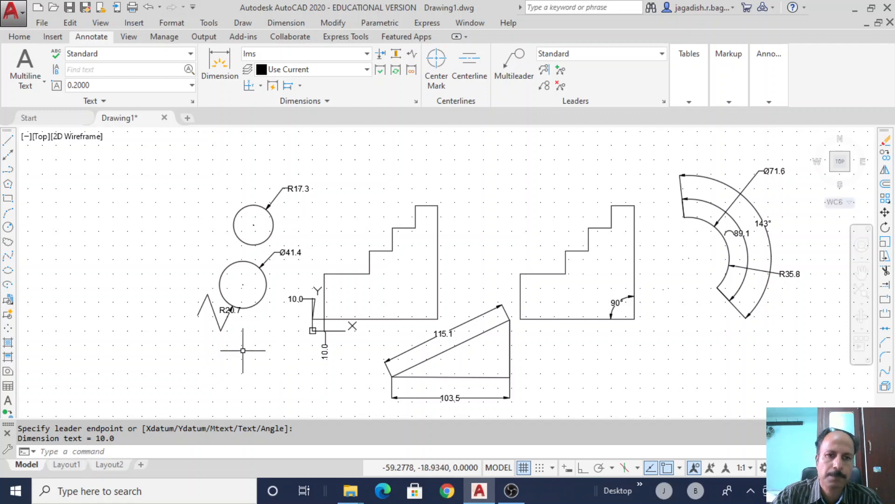
pyautogui.click(260, 87)
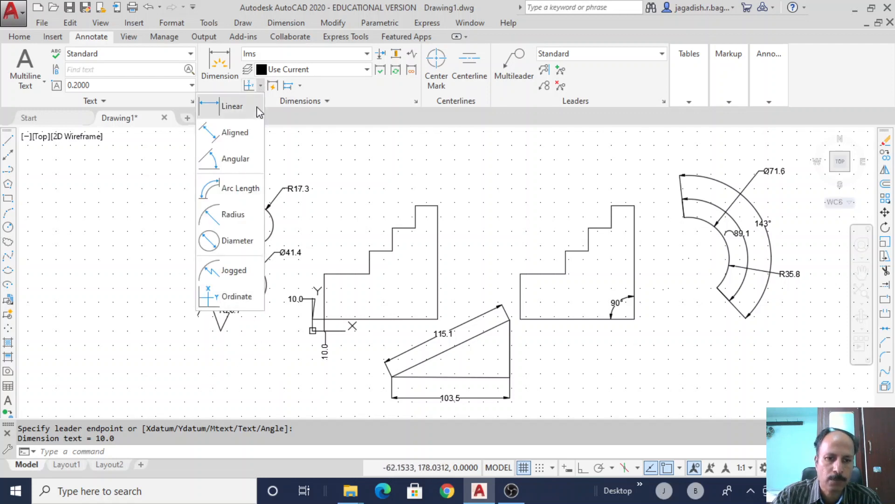
pyautogui.click(385, 172)
pyautogui.click(385, 172)
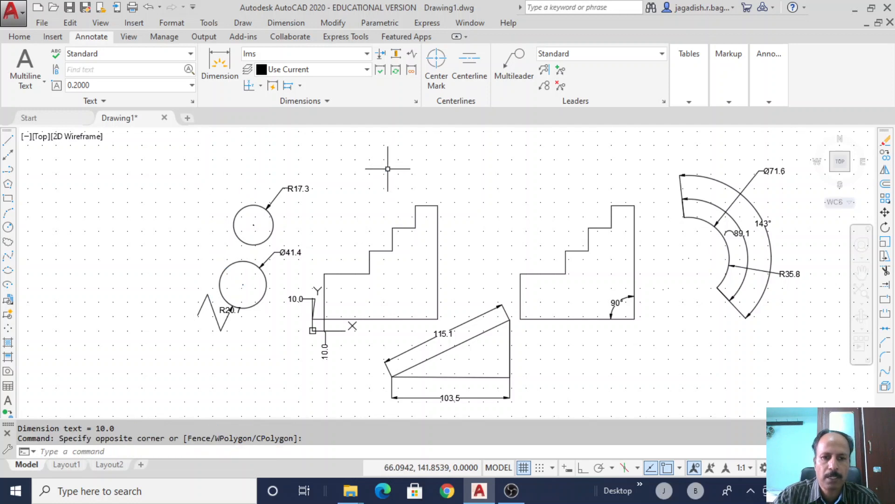
pyautogui.click(300, 86)
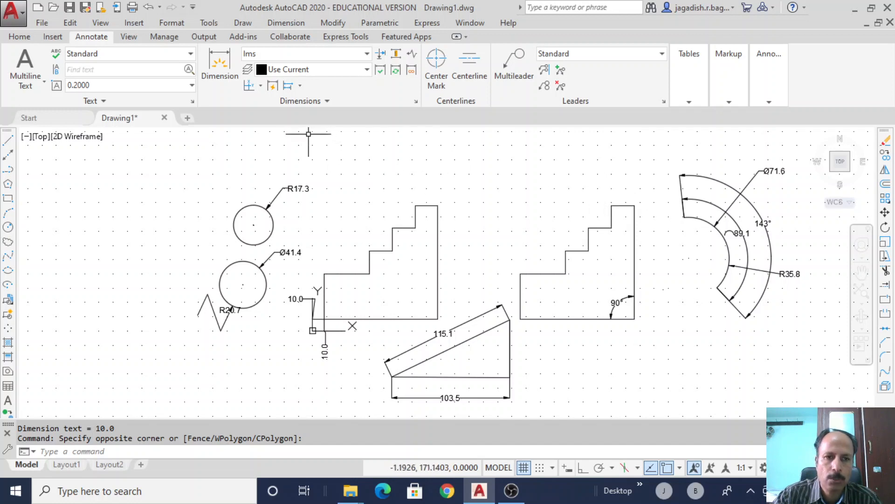
# Add a horizontal linear dimension to the top edge of the left stepped profile, placed above it.
pyautogui.click(260, 86)
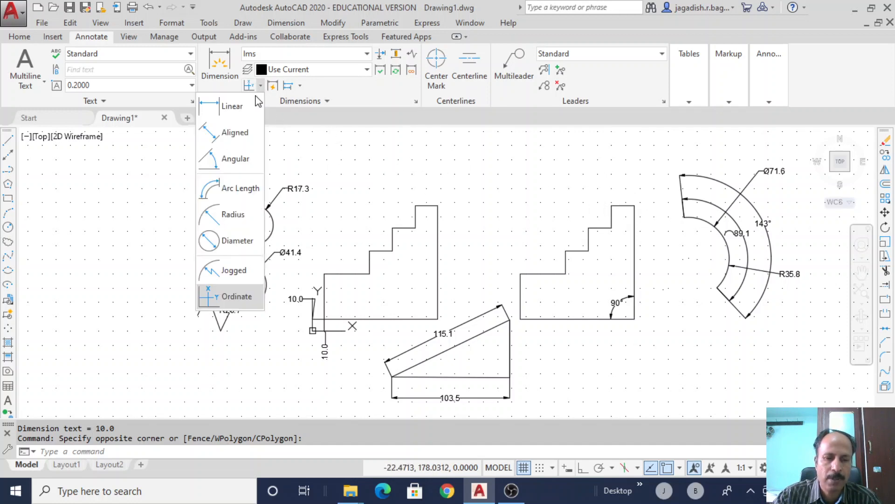
pyautogui.click(247, 106)
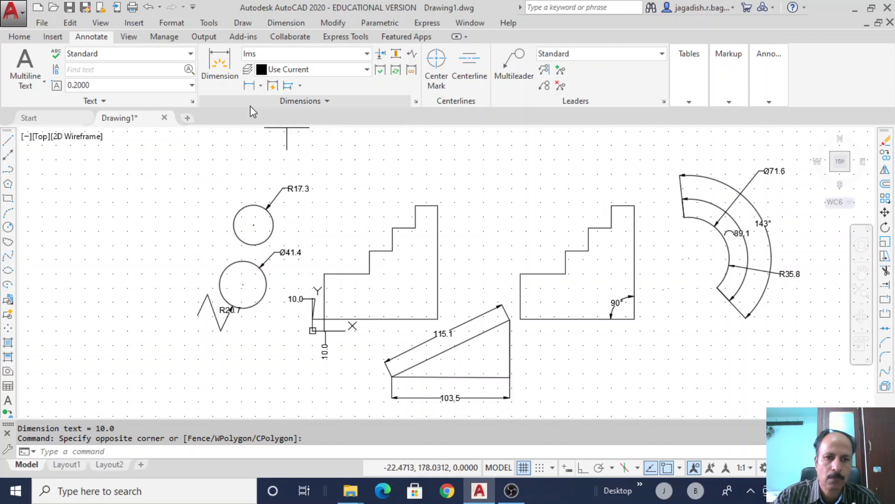
pyautogui.click(416, 205)
pyautogui.click(438, 206)
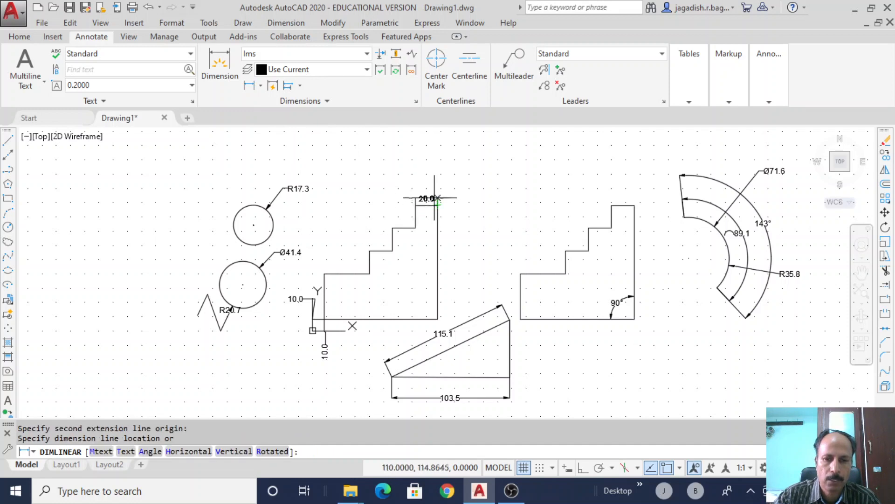
pyautogui.click(430, 183)
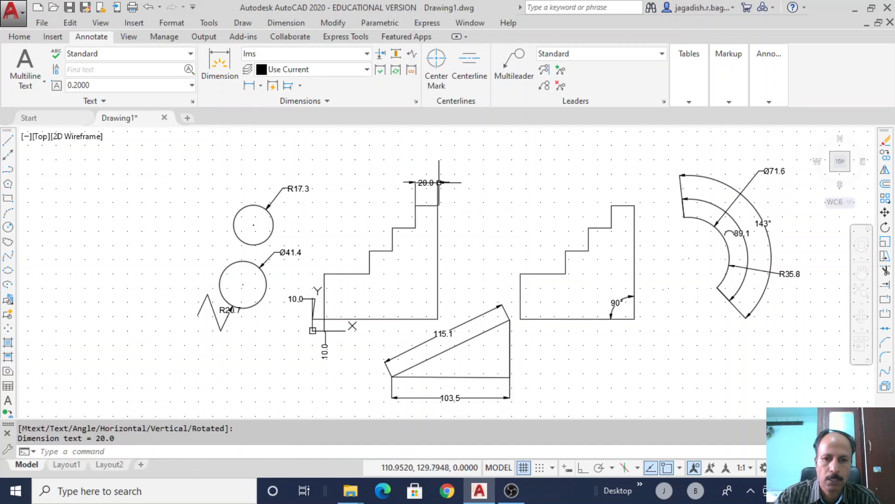
# Add a horizontal linear dimension to the top edge of the right stepped profile, placed above it.
pyautogui.rightClick(553, 176)
pyautogui.click(575, 185)
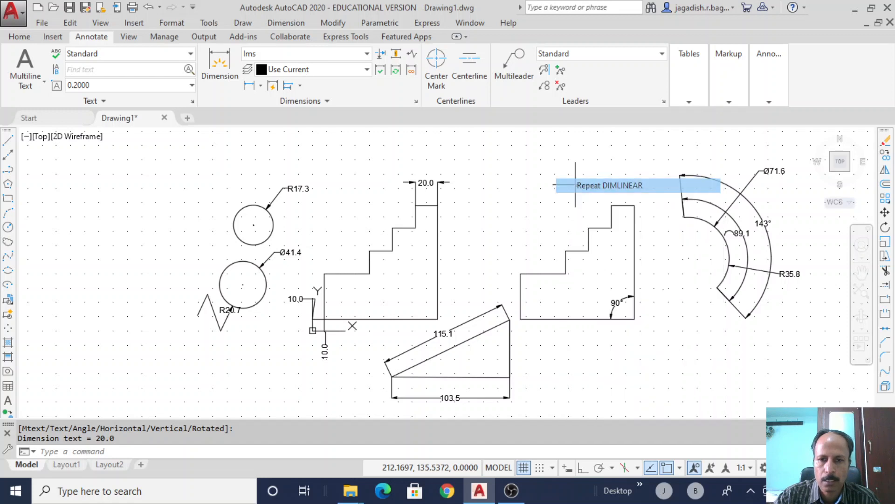
pyautogui.click(611, 205)
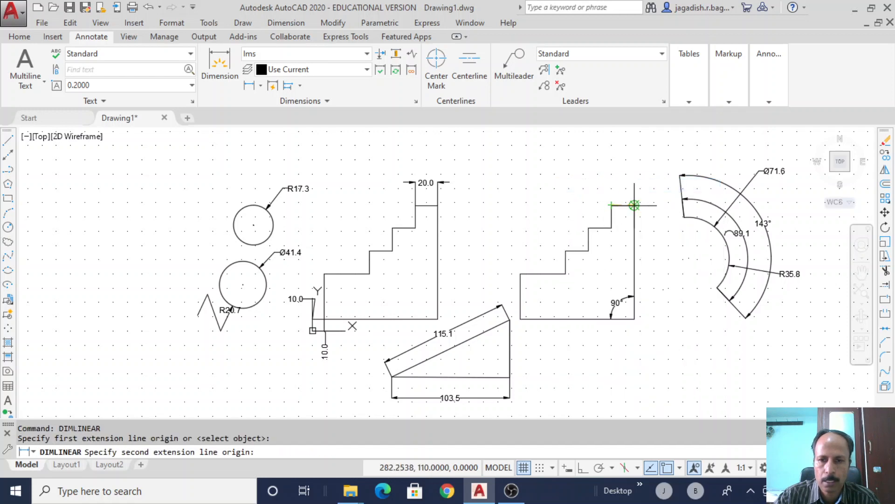
pyautogui.click(634, 205)
pyautogui.click(622, 187)
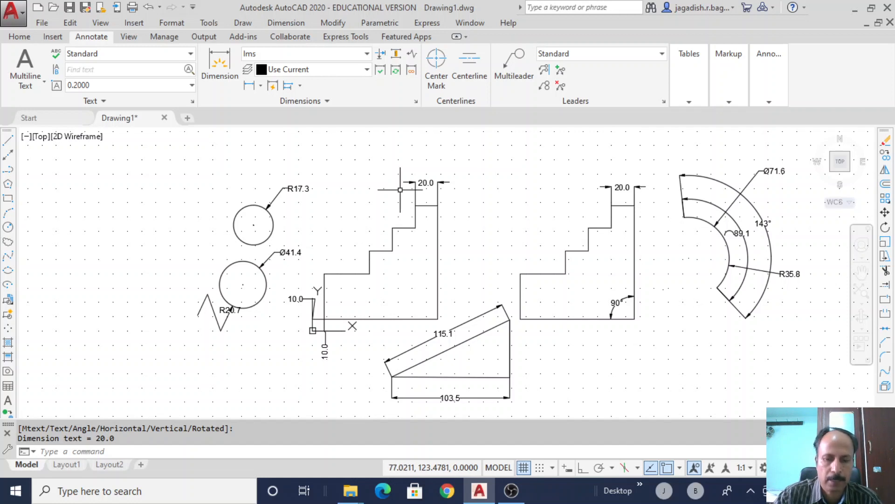
# Continue the left stepped profile's top dimension across its remaining steps to the upper-left corner, using the Continue dimension.
pyautogui.click(300, 86)
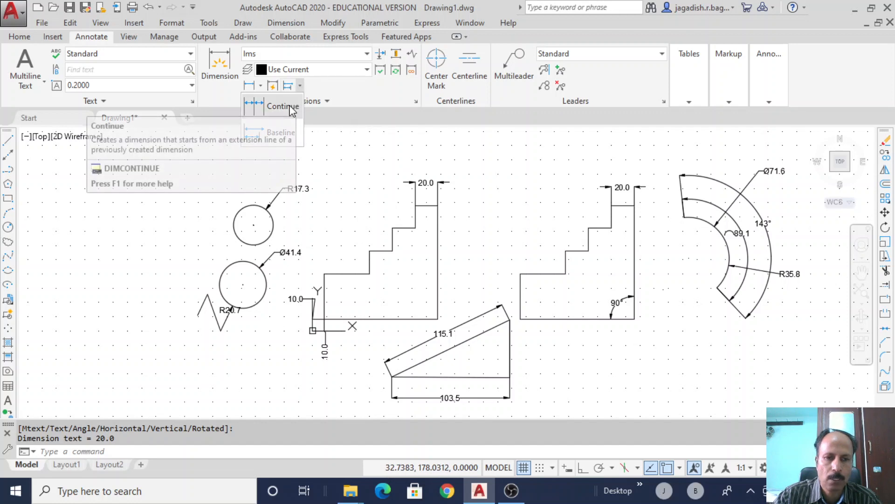
pyautogui.click(289, 107)
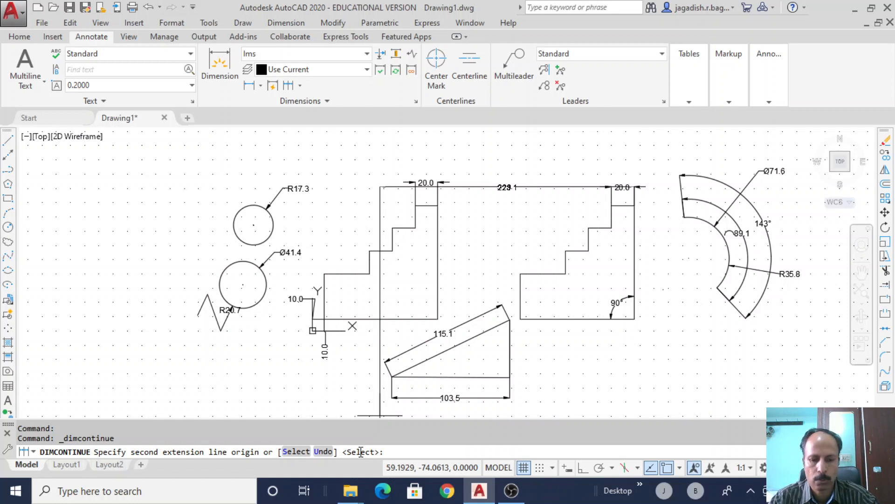
pyautogui.press('Return')
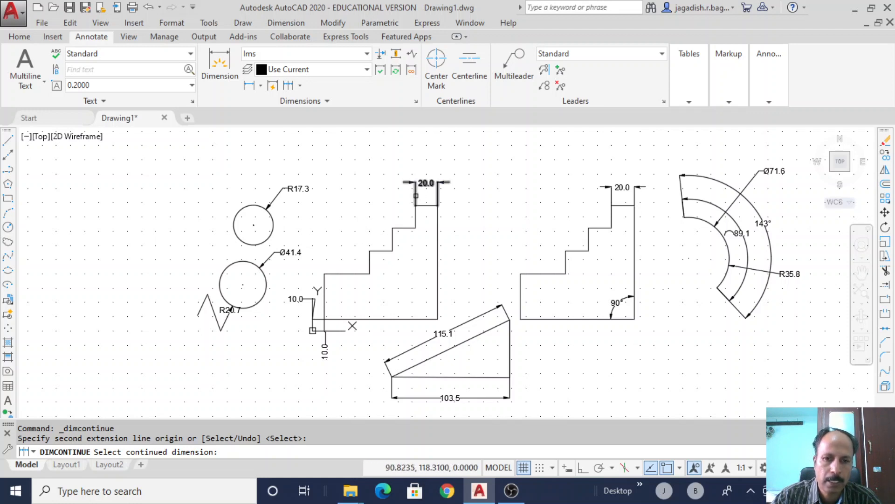
pyautogui.click(415, 196)
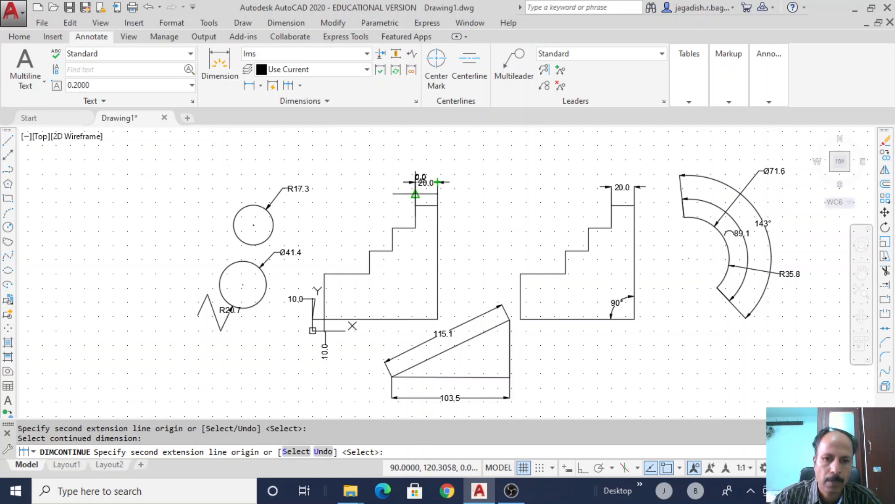
pyautogui.click(392, 228)
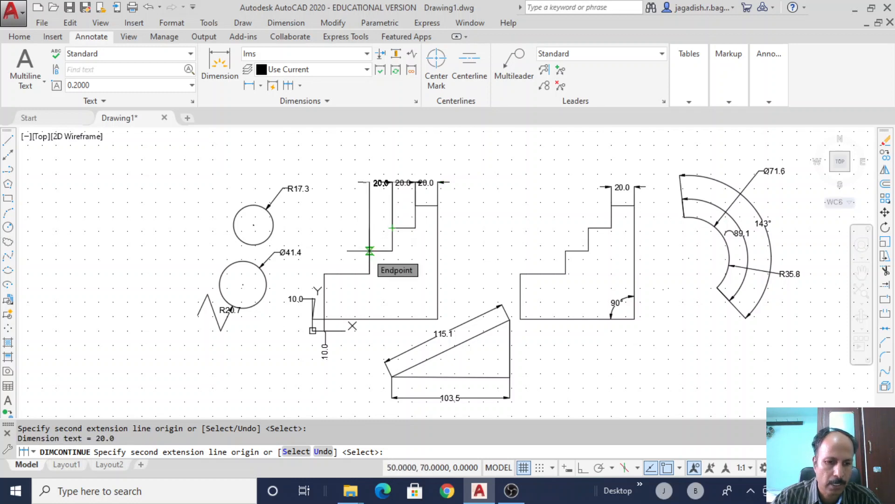
pyautogui.click(370, 250)
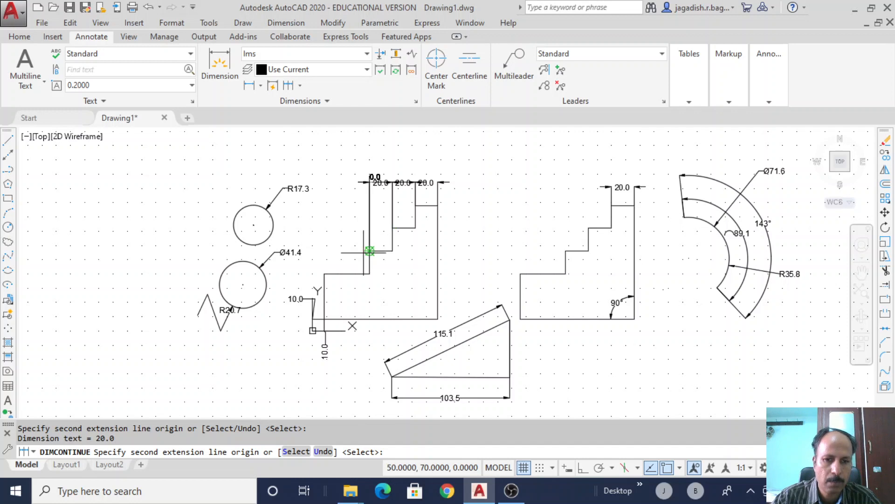
pyautogui.click(324, 273)
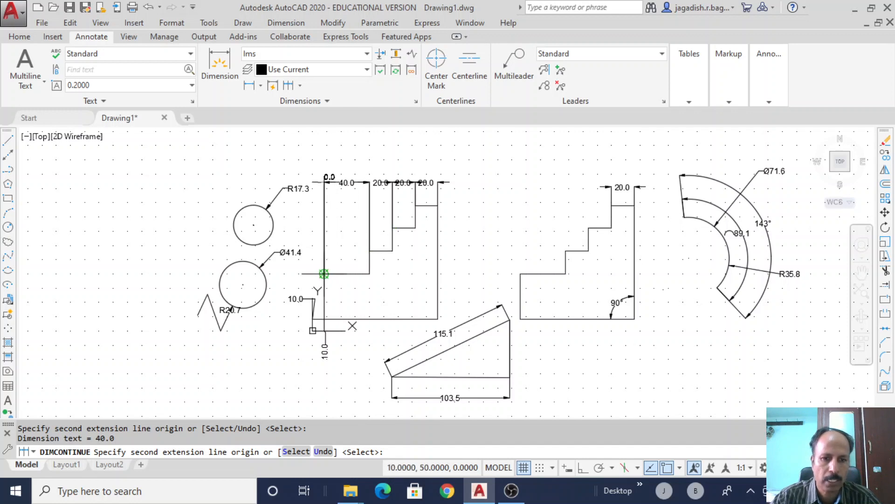
pyautogui.press('Escape')
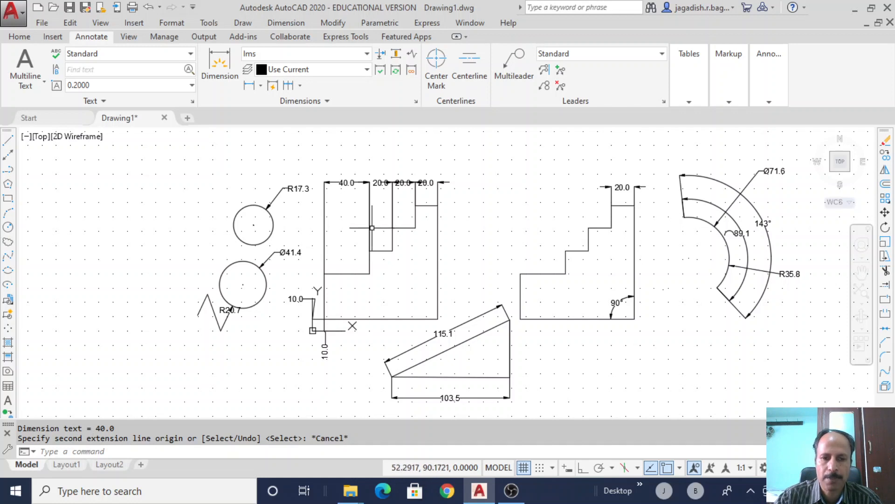
# Add Baseline dimensions to the remaining steps of the right stepped profile, measured from the right edge of its top dimension.
pyautogui.click(300, 86)
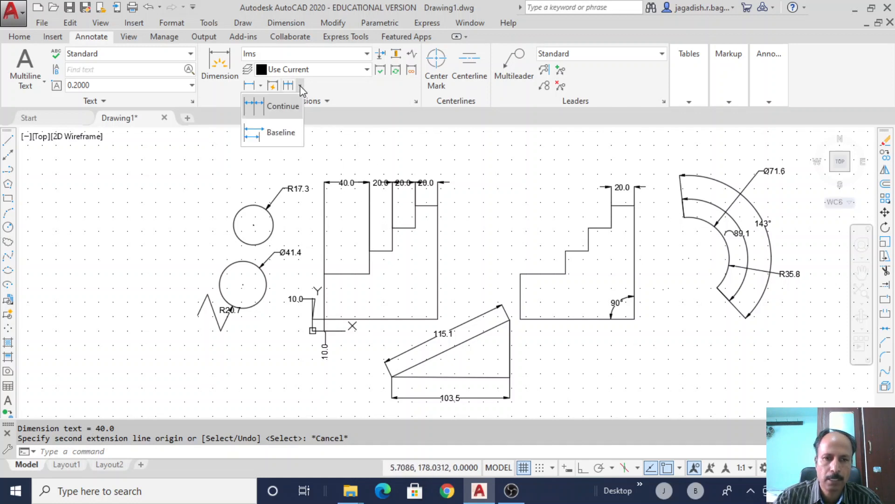
pyautogui.click(291, 130)
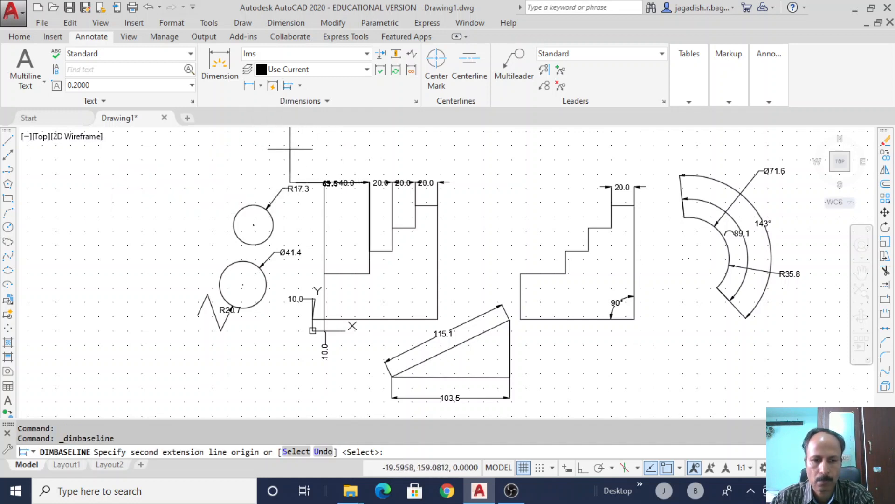
pyautogui.press('Return')
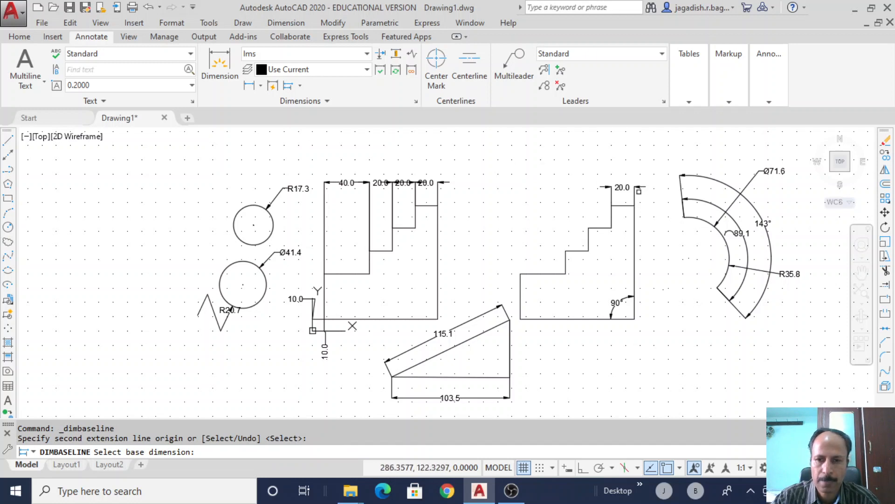
pyautogui.click(635, 198)
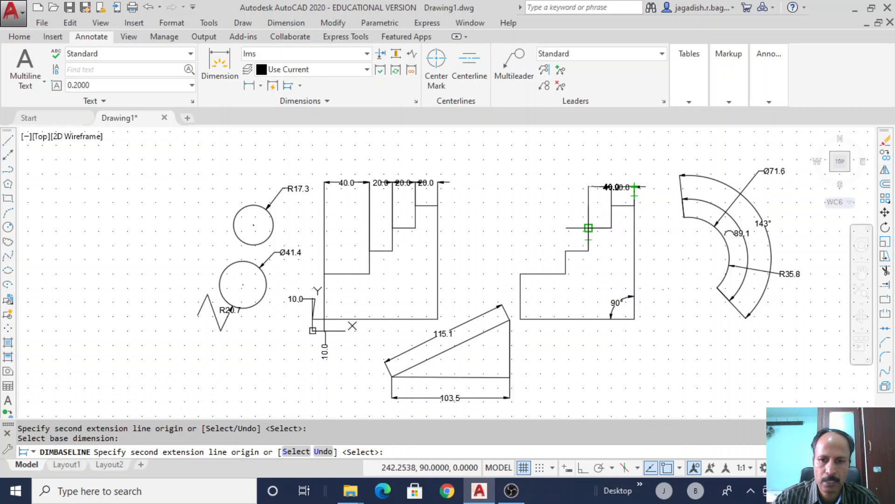
pyautogui.click(589, 228)
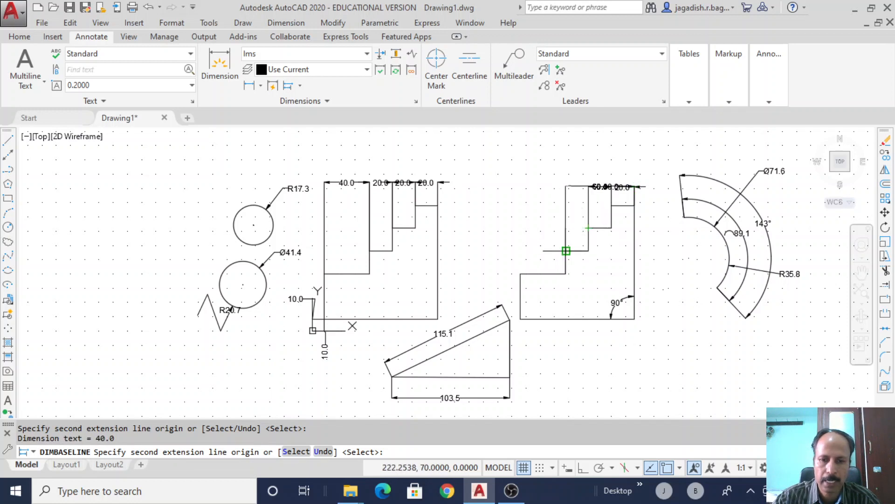
pyautogui.click(520, 274)
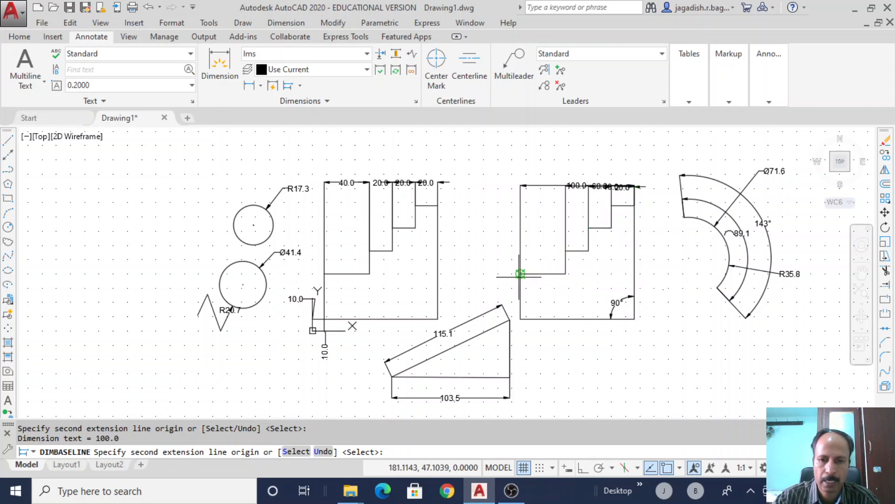
pyautogui.press('Escape')
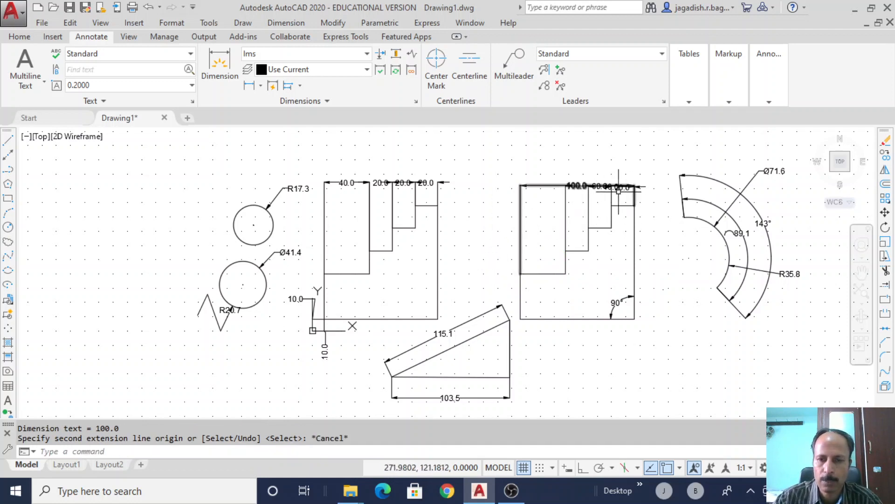
# Raise the overall-width baseline dimension of the right stepped profile well above the other overlapping dimensions.
pyautogui.click(547, 185)
pyautogui.click(577, 185)
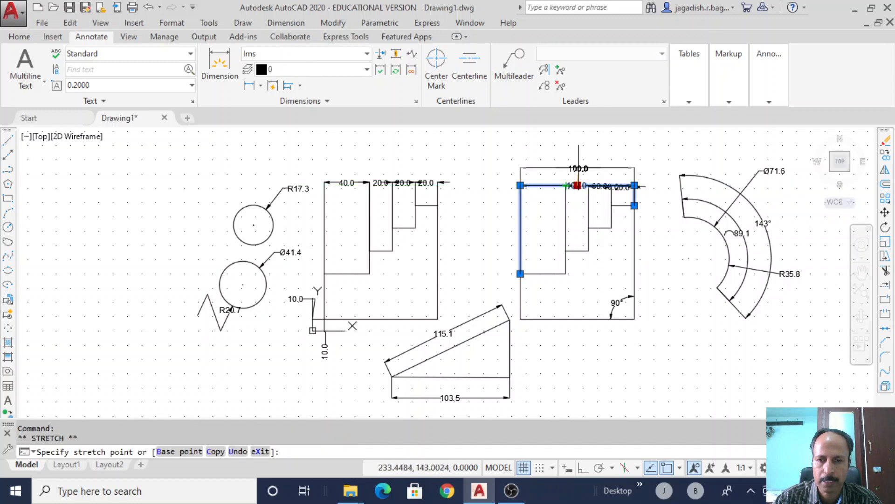
pyautogui.click(578, 141)
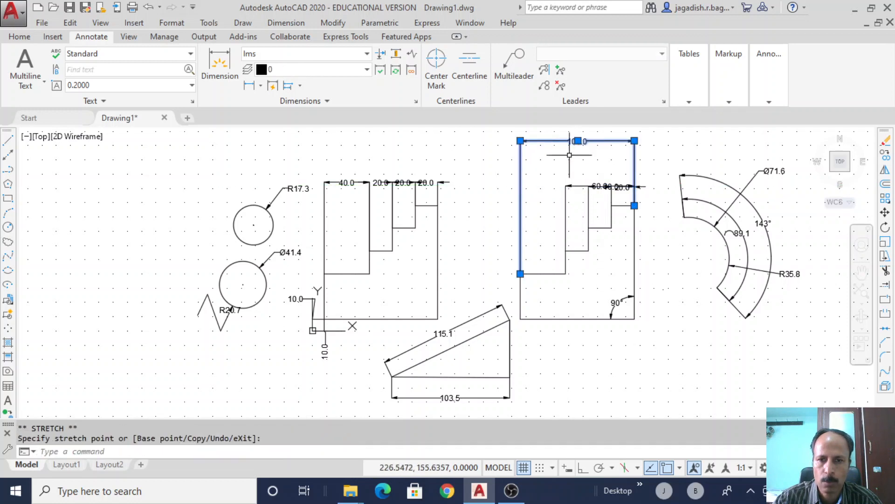
pyautogui.press('Escape')
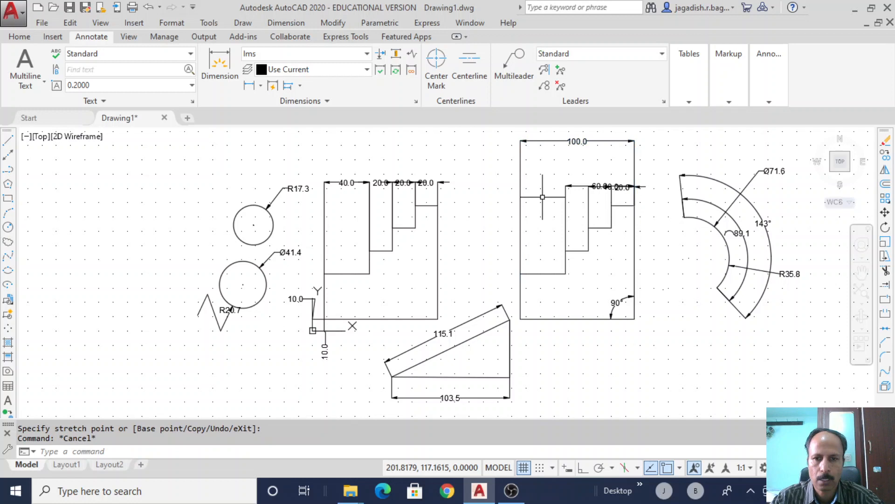
# Raise the 60.0 baseline dimension of the right stepped profile to just below the overall-width dimension.
pyautogui.click(590, 186)
pyautogui.click(600, 186)
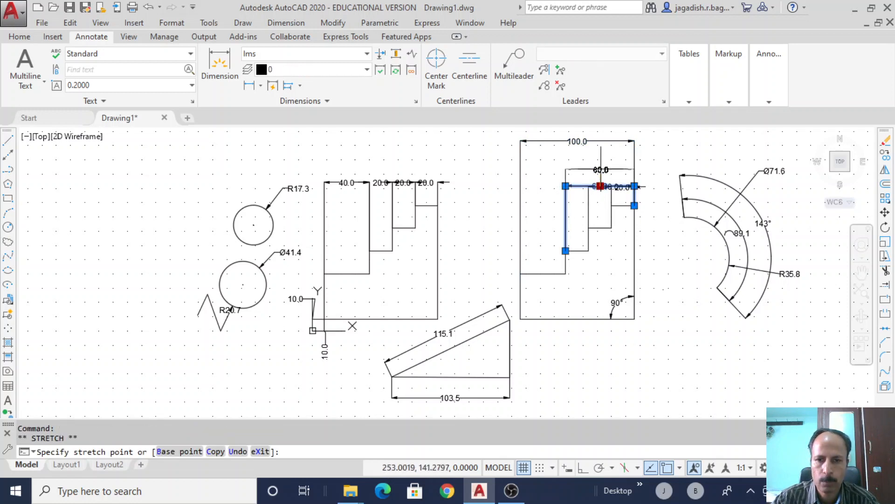
pyautogui.click(600, 156)
pyautogui.press('Escape')
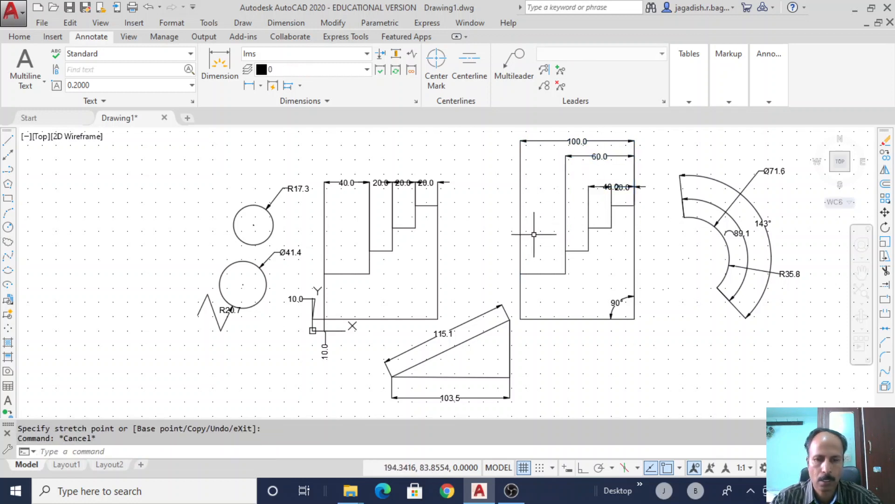
# Raise the 40.0 baseline dimension so it sits between the 60.0 and 20.0 dimensions of the right stepped profile.
pyautogui.click(600, 187)
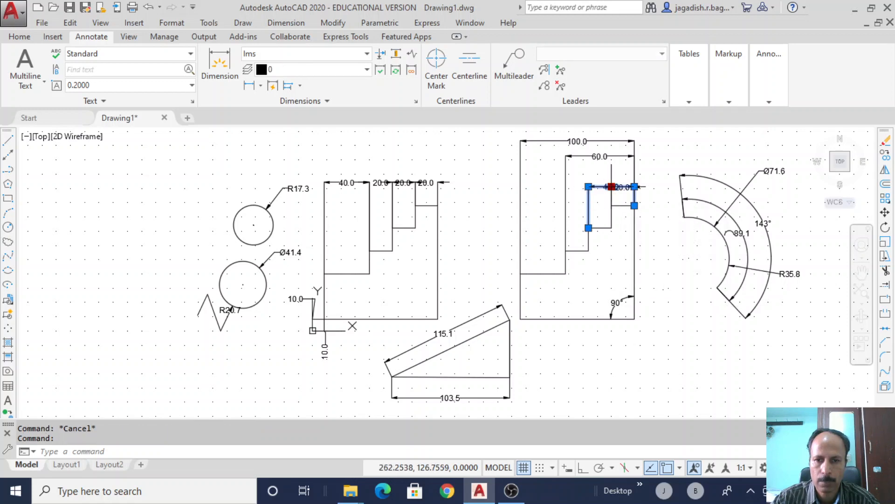
pyautogui.click(611, 186)
pyautogui.click(610, 169)
pyautogui.press('Escape')
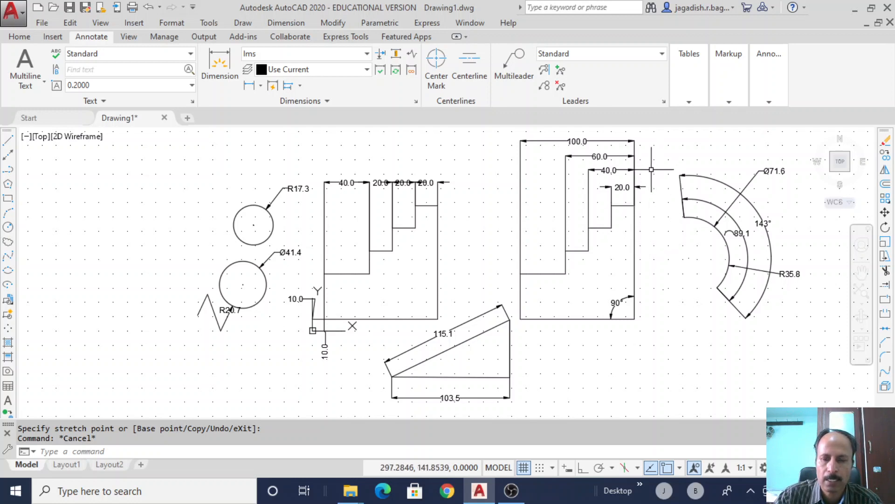
# Erase all linear dimensions above the right and left stepped profiles.
pyautogui.moveTo(509, 237)
pyautogui.mouseDown()
pyautogui.moveTo(513, 186)
pyautogui.moveTo(548, 129)
pyautogui.moveTo(661, 145)
pyautogui.moveTo(555, 200)
pyautogui.moveTo(550, 213)
pyautogui.mouseUp()
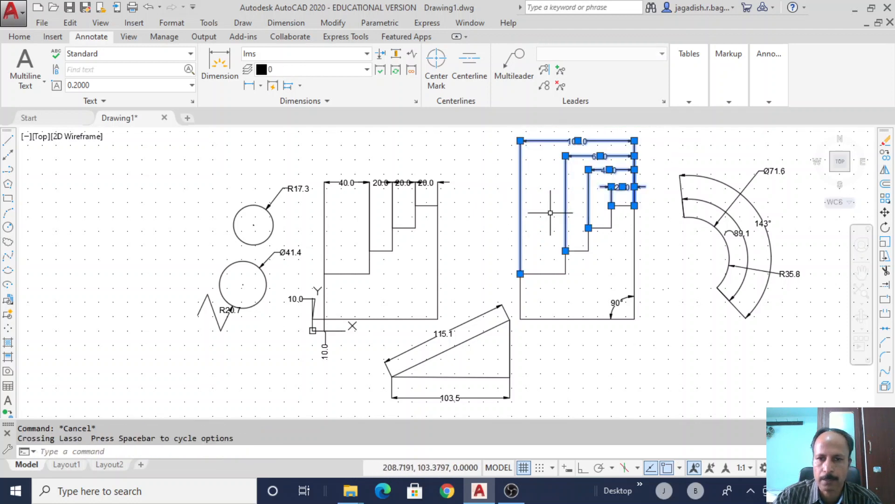
pyautogui.press('Delete')
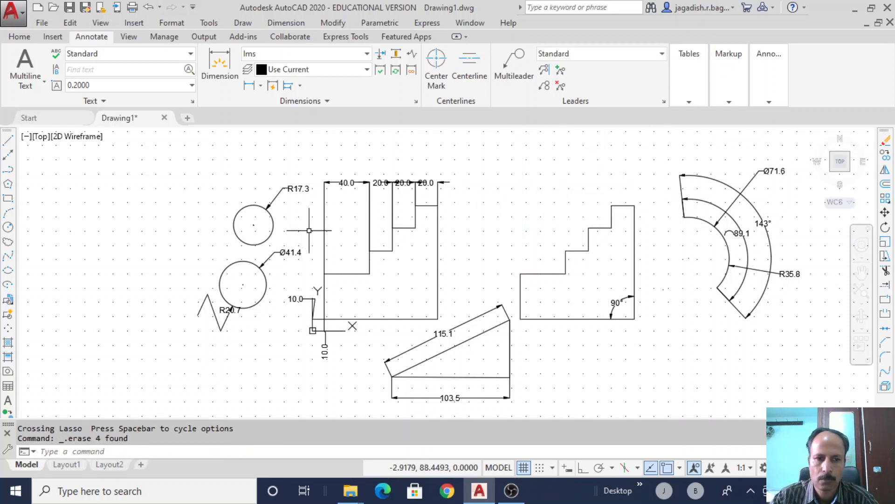
pyautogui.moveTo(309, 232)
pyautogui.mouseDown()
pyautogui.moveTo(338, 173)
pyautogui.moveTo(458, 166)
pyautogui.moveTo(328, 240)
pyautogui.mouseUp()
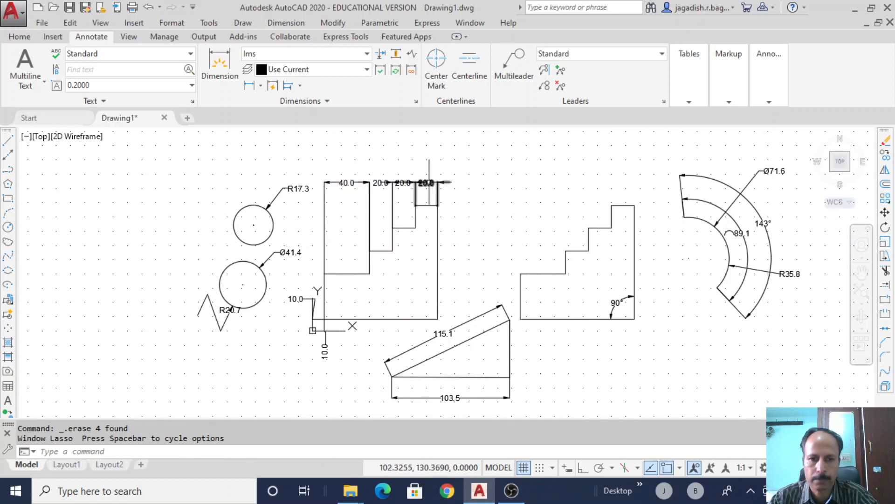
pyautogui.click(426, 183)
pyautogui.moveTo(429, 184)
pyautogui.press('Delete')
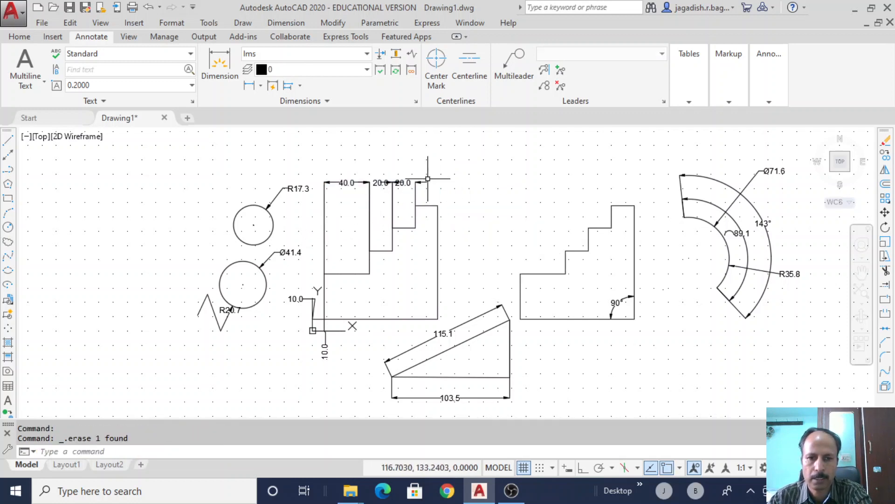
pyautogui.click(387, 182)
pyautogui.press('Delete')
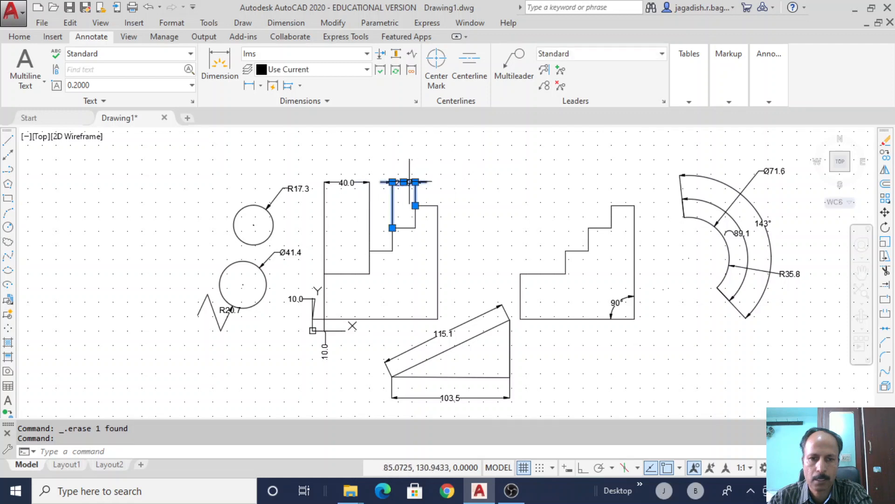
pyautogui.click(358, 185)
pyautogui.press('Delete')
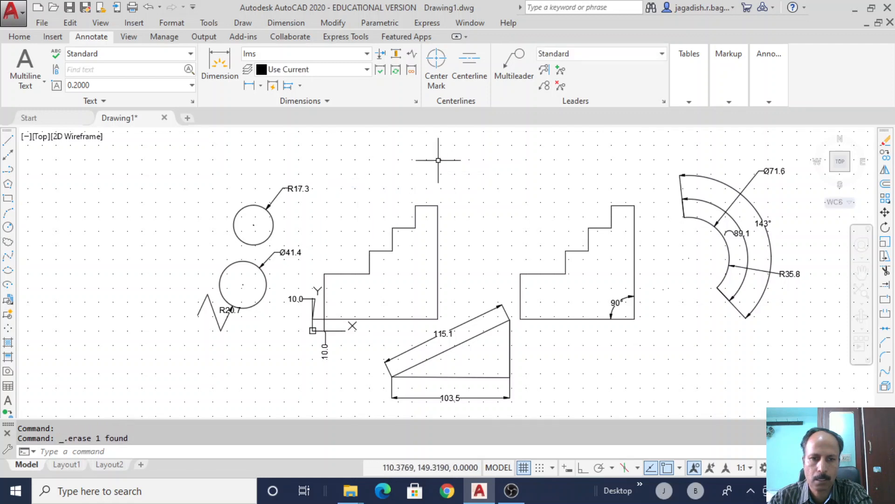
# Erase the radius, diameter and jogged dimensions from the two circles.
pyautogui.click(311, 186)
pyautogui.press('Delete')
pyautogui.click(276, 256)
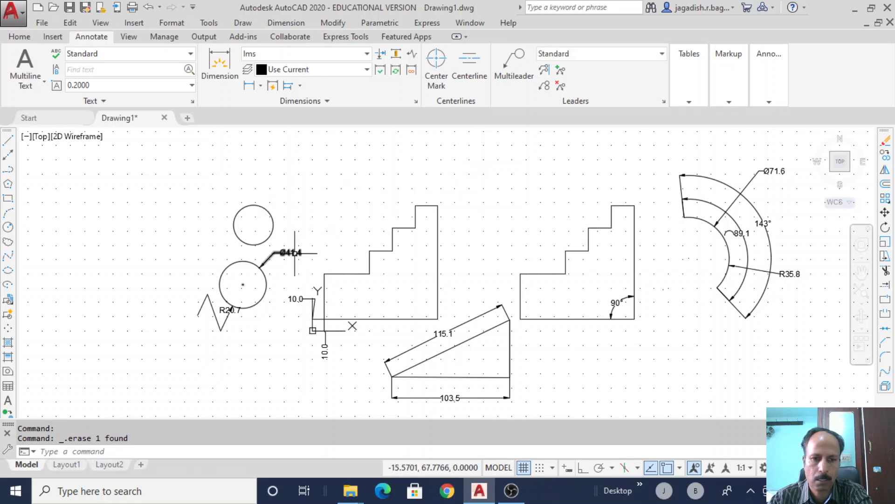
pyautogui.press('Delete')
pyautogui.click(226, 309)
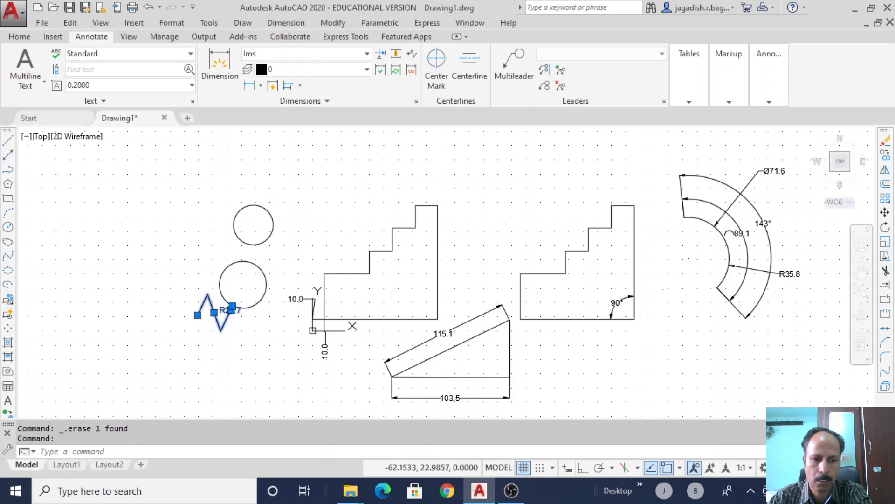
pyautogui.press('Delete')
# Erase both ordinate dimensions at the lower-left corner of the left stepped profile.
pyautogui.click(298, 298)
pyautogui.press('Delete')
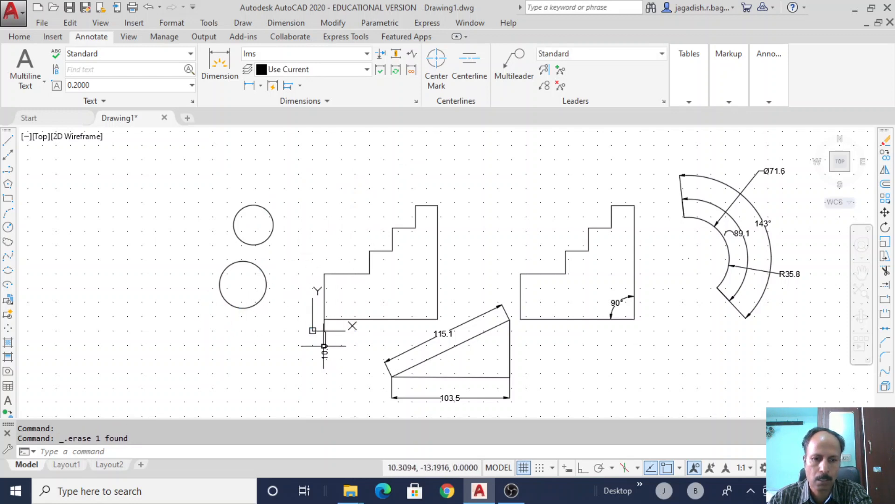
pyautogui.click(324, 349)
pyautogui.press('Delete')
# Erase the triangle's aligned and horizontal dimensions and the angular dimension in the right stepped profile's lower-right corner.
pyautogui.click(455, 328)
pyautogui.press('Delete')
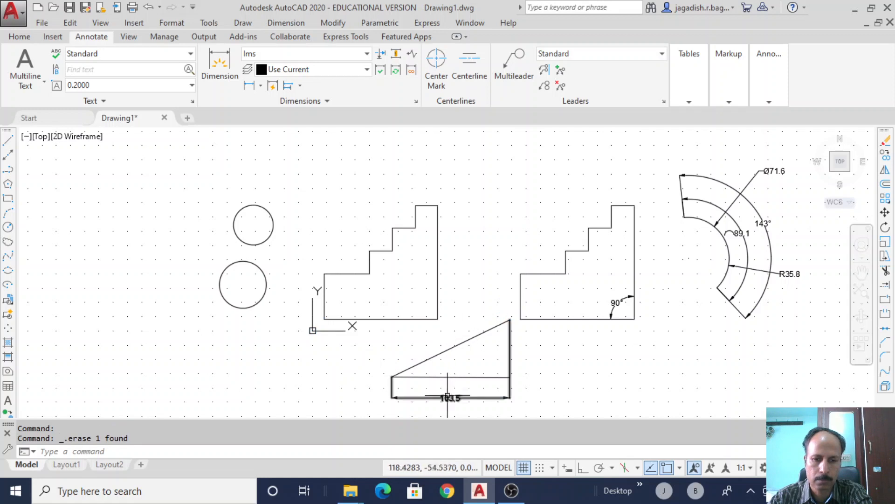
pyautogui.click(450, 398)
pyautogui.press('Delete')
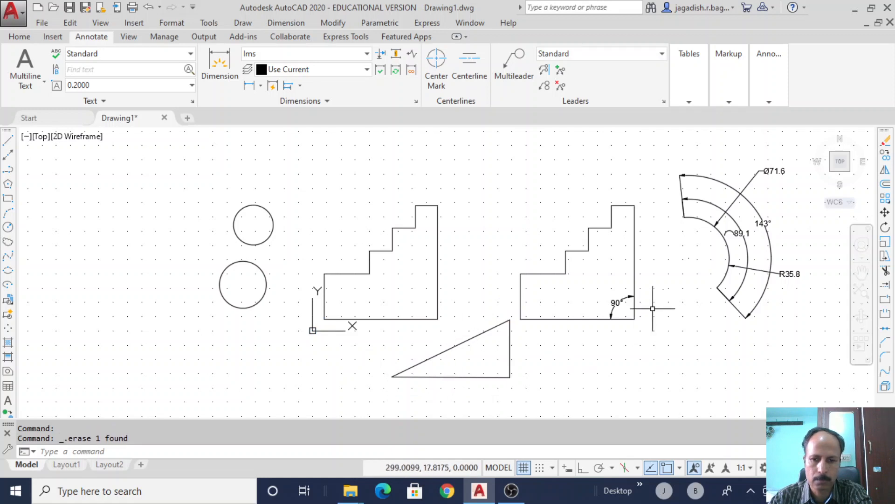
pyautogui.click(618, 302)
pyautogui.press('Delete')
# Erase the diameter, angular, arc length and radius dimensions from the arc.
pyautogui.click(742, 193)
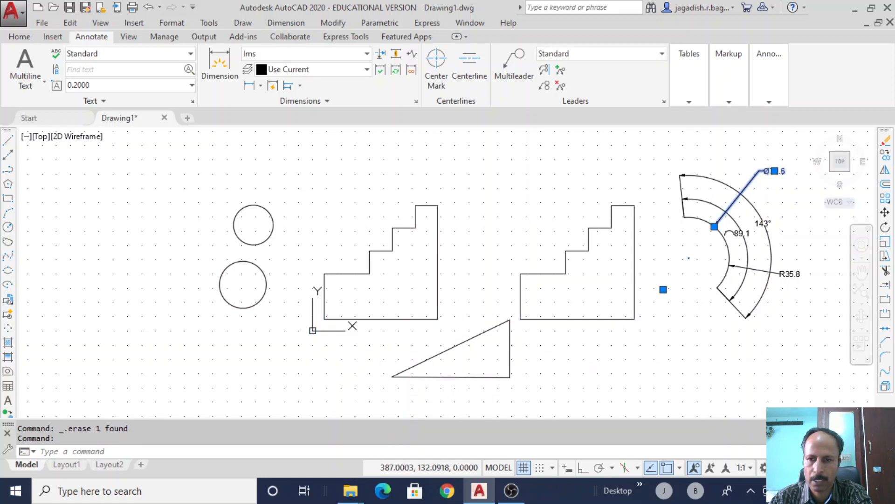
pyautogui.press('Delete')
pyautogui.click(753, 206)
pyautogui.press('Delete')
pyautogui.click(741, 225)
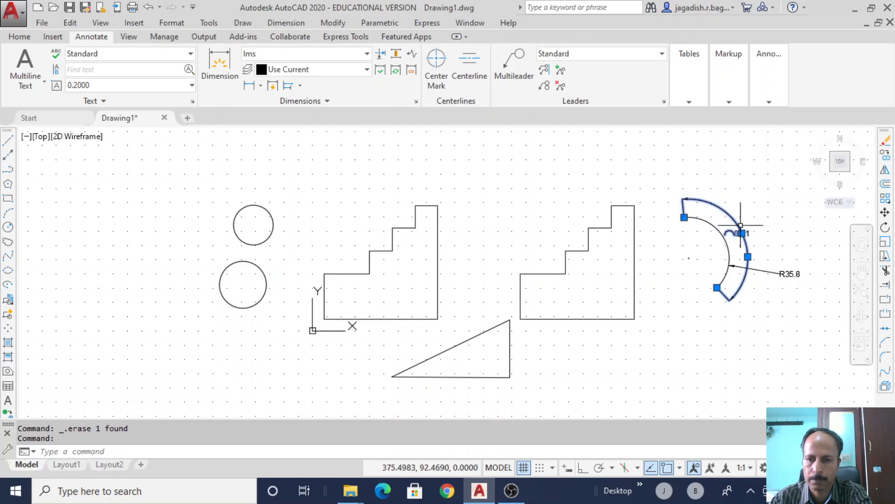
pyautogui.press('Delete')
pyautogui.click(783, 274)
pyautogui.press('Delete')
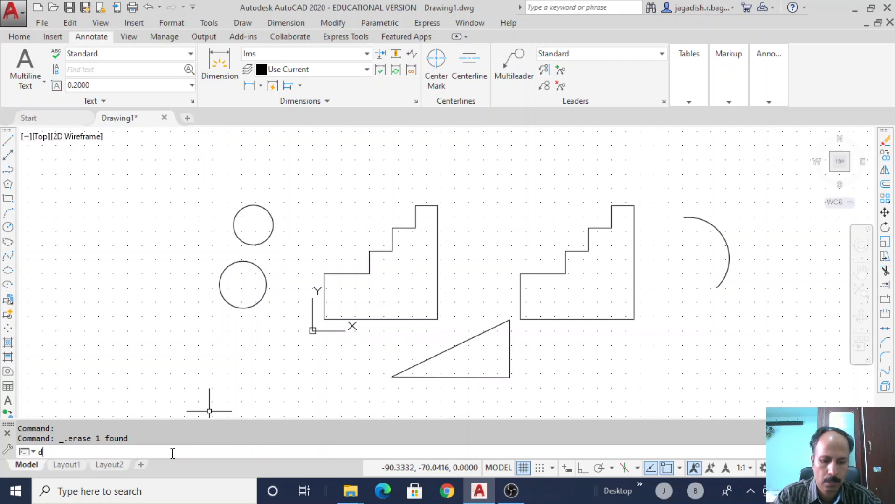
# Start the DIM command, turn off object snap and dimension the diameters of both circles.
pyautogui.press('Return')
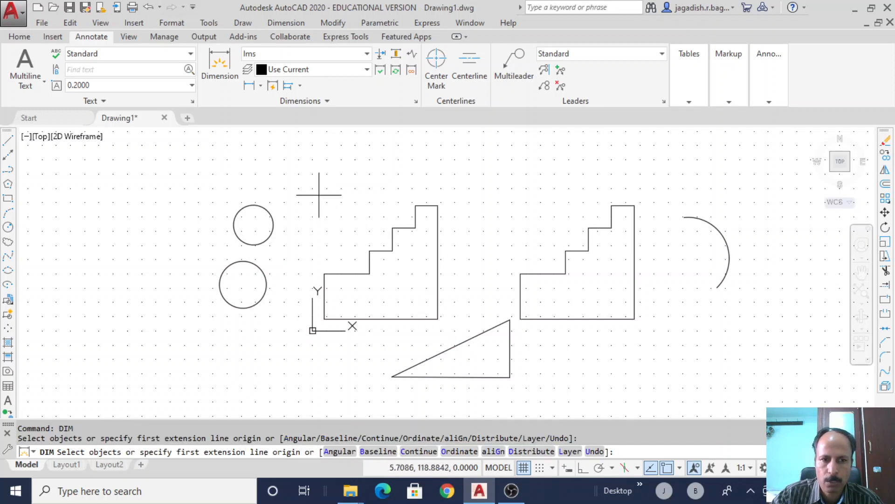
pyautogui.click(666, 468)
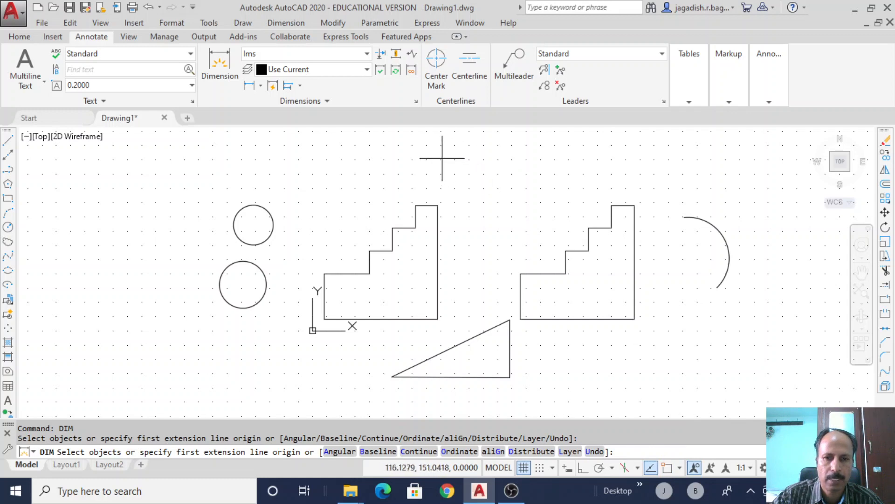
pyautogui.click(265, 208)
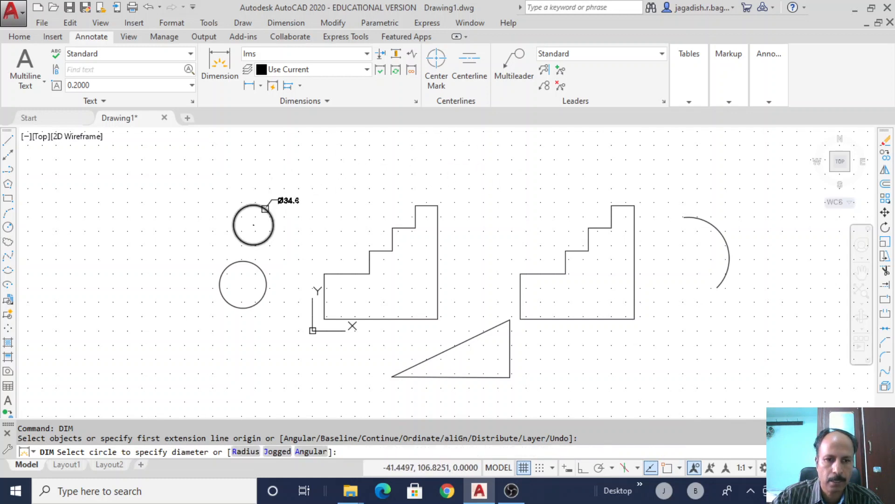
pyautogui.click(265, 208)
pyautogui.click(279, 195)
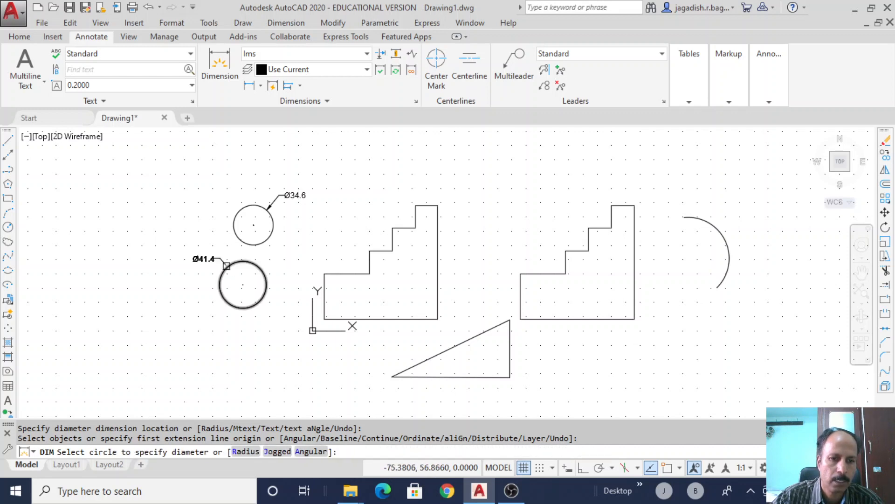
pyautogui.click(225, 264)
pyautogui.click(200, 250)
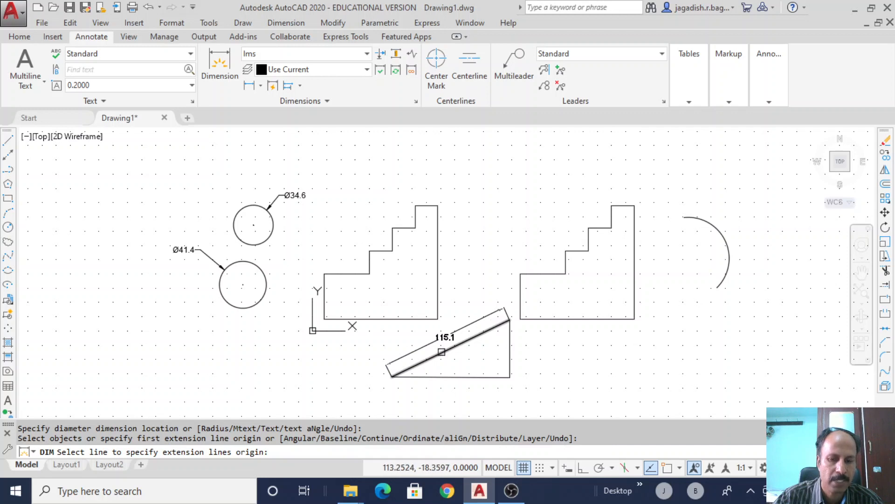
# Dimension the triangle's sloping side with an aligned, a vertical and a horizontal dimension.
pyautogui.click(441, 351)
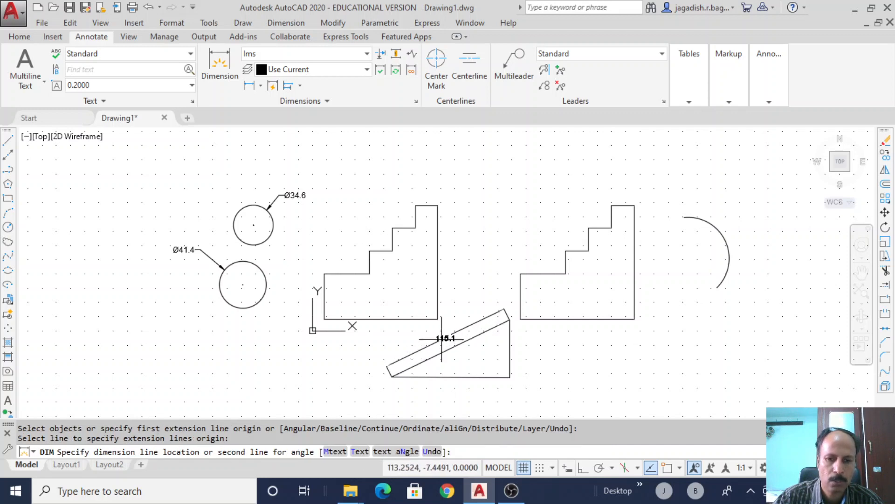
pyautogui.click(441, 334)
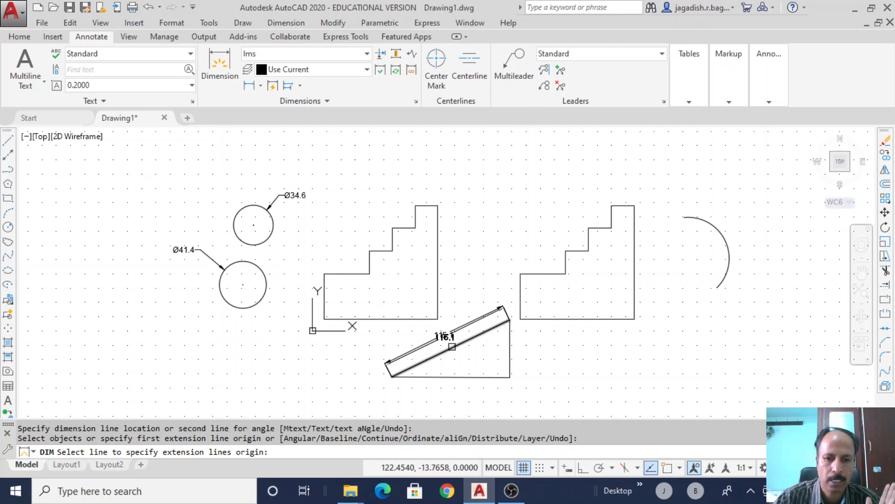
pyautogui.click(452, 346)
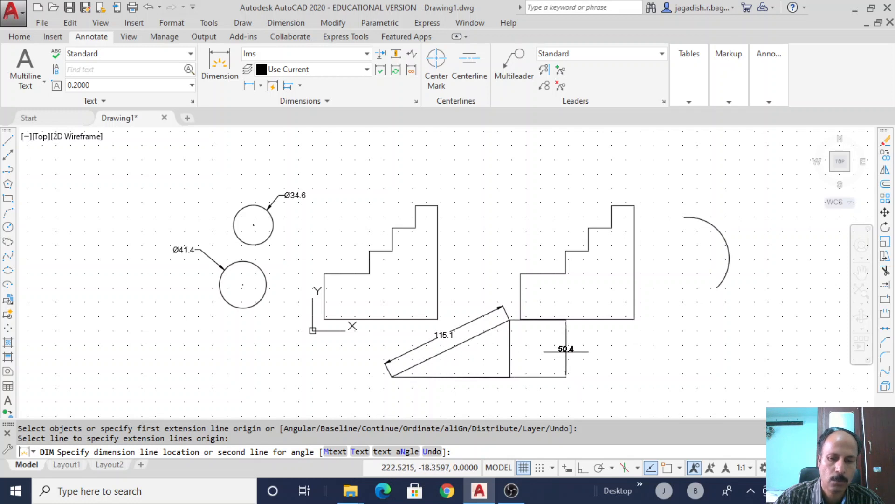
pyautogui.click(566, 351)
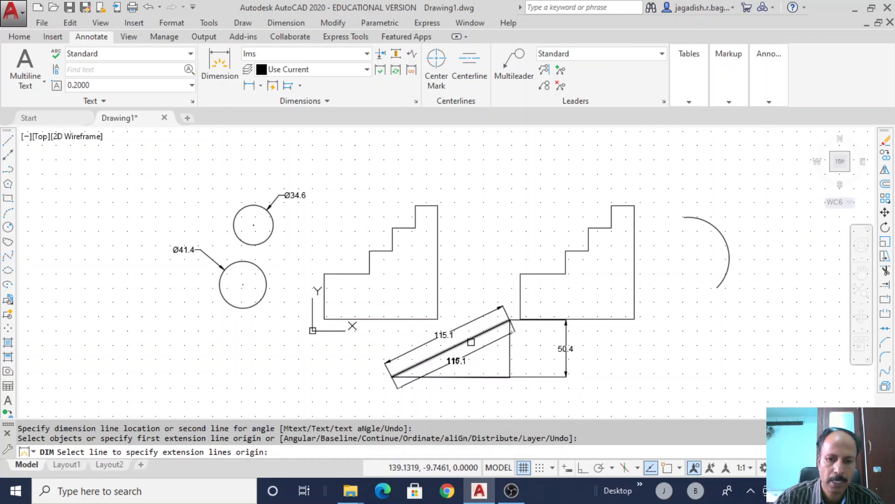
pyautogui.click(471, 340)
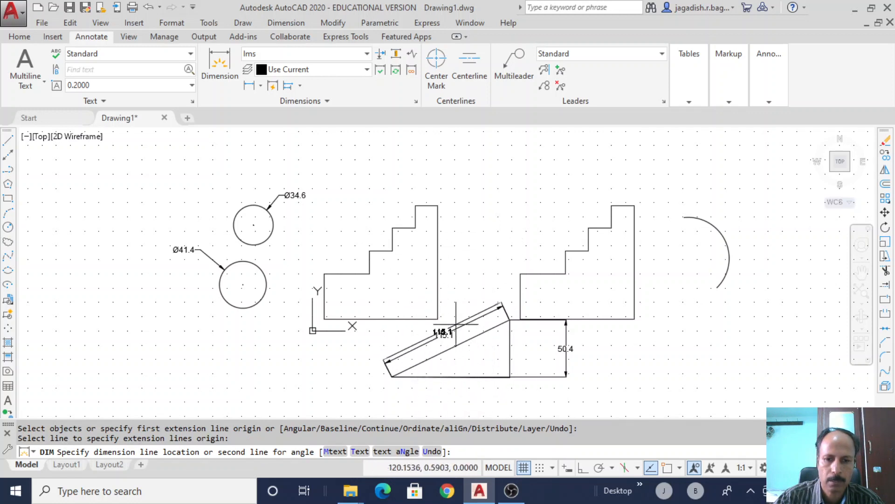
pyautogui.click(511, 288)
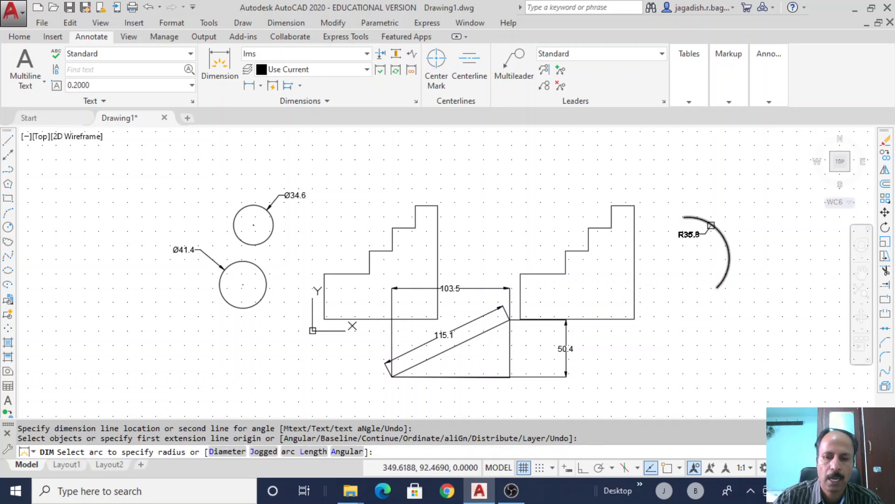
# Dimension the arc's radius, placing the text outside the arc to its upper right.
pyautogui.click(710, 226)
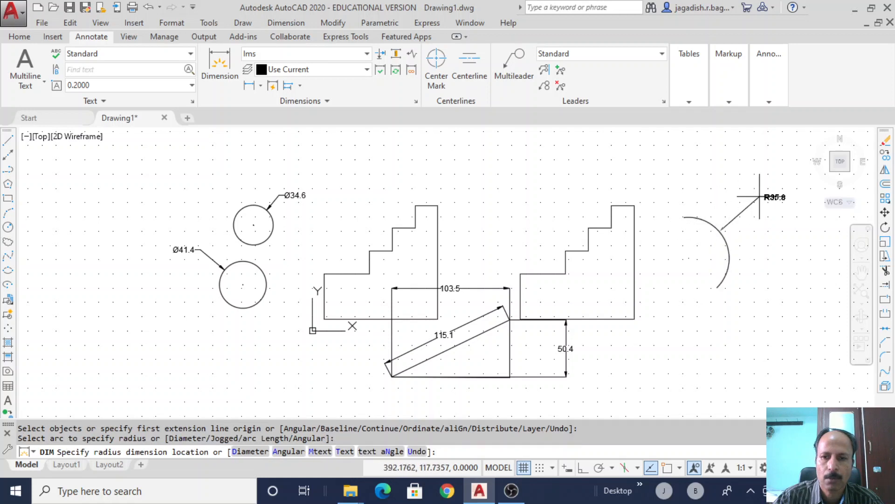
pyautogui.click(762, 197)
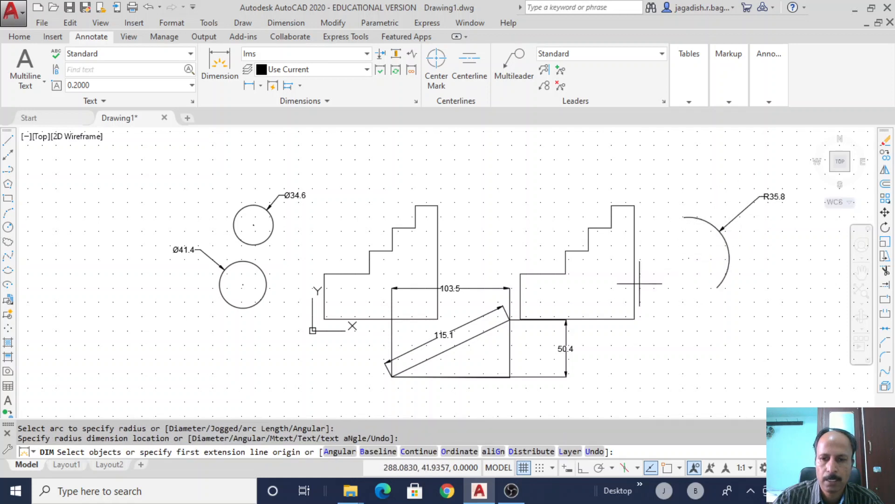
pyautogui.press('Return')
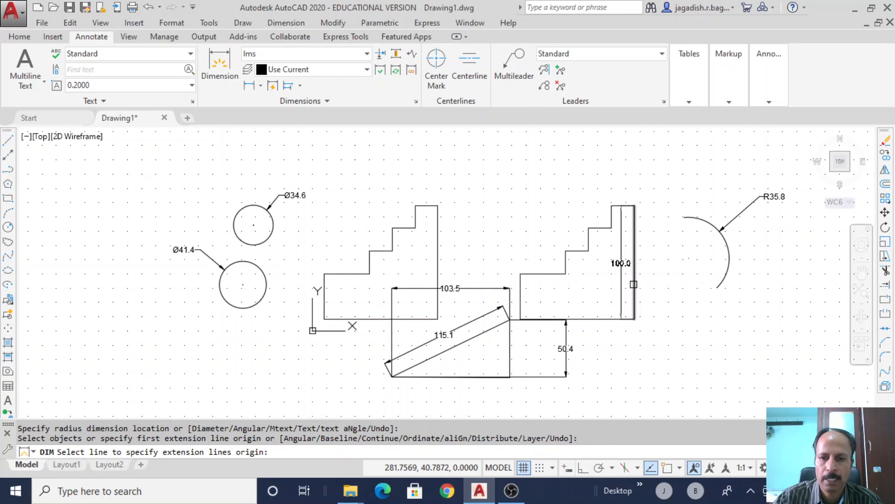
# Dimension the height of the right stepped profile's tall vertical edge and the angle at its lower-right corner.
pyautogui.click(633, 284)
pyautogui.click(660, 286)
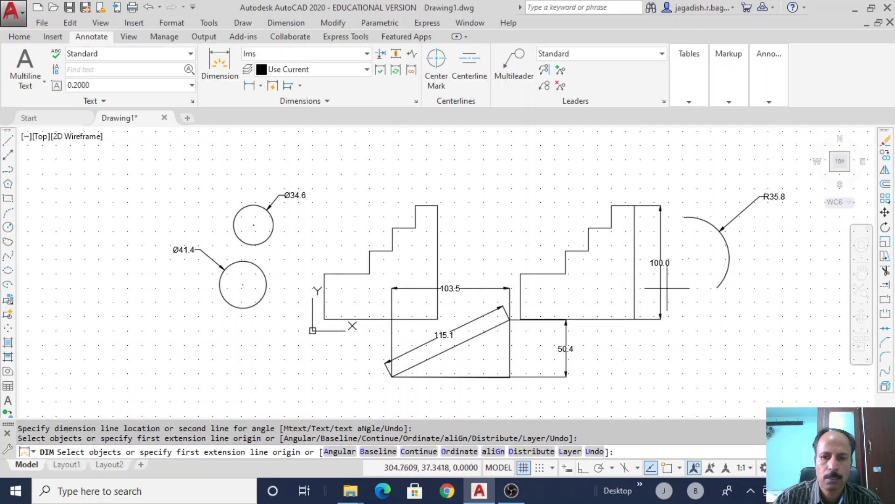
pyautogui.press('Return')
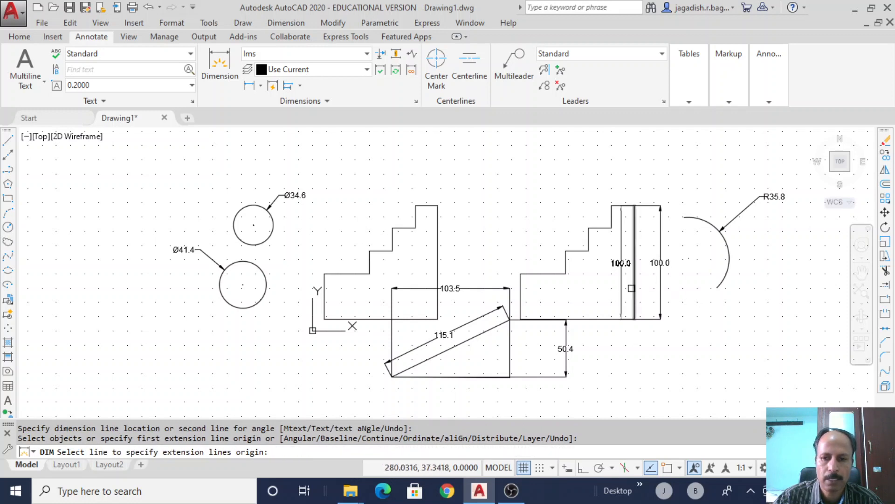
pyautogui.click(633, 313)
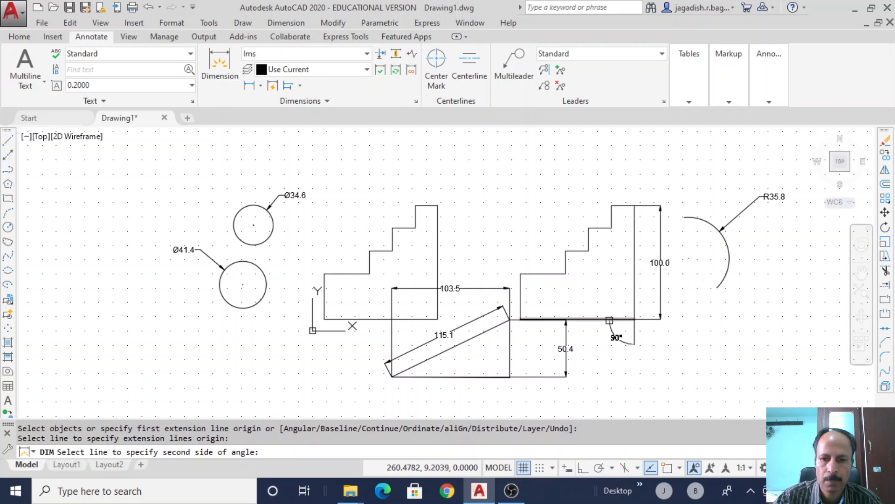
pyautogui.click(609, 321)
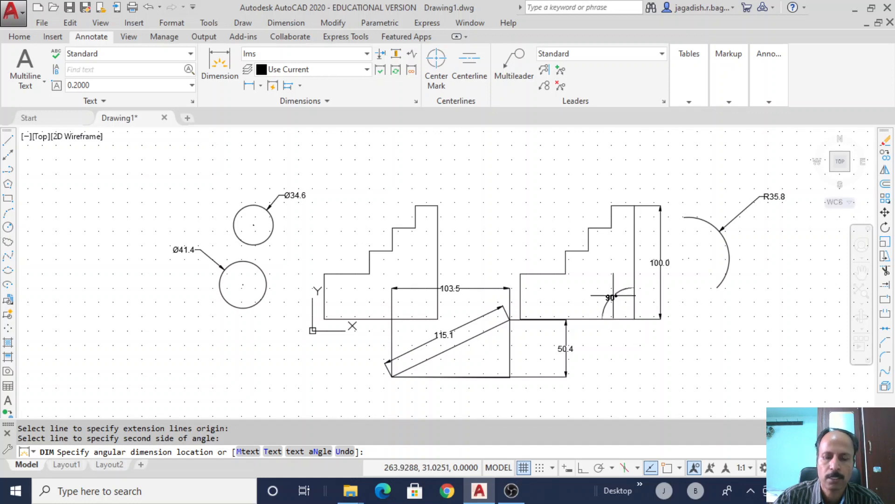
pyautogui.click(613, 295)
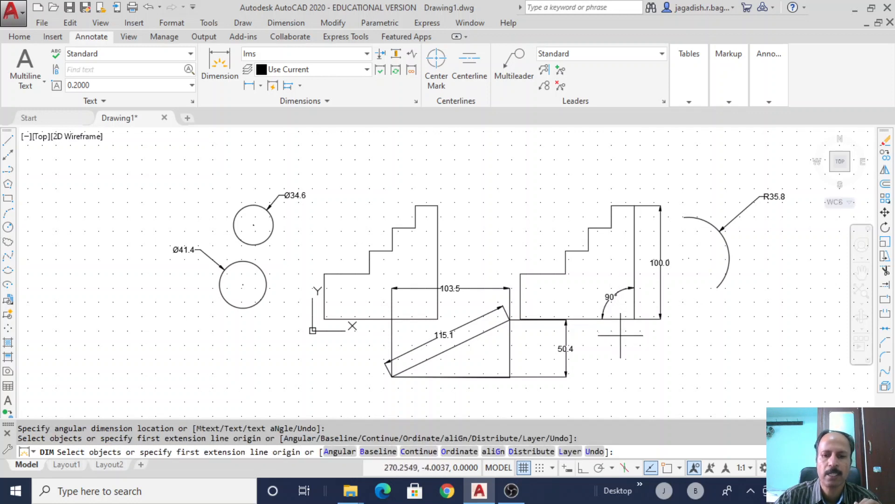
pyautogui.press('Escape')
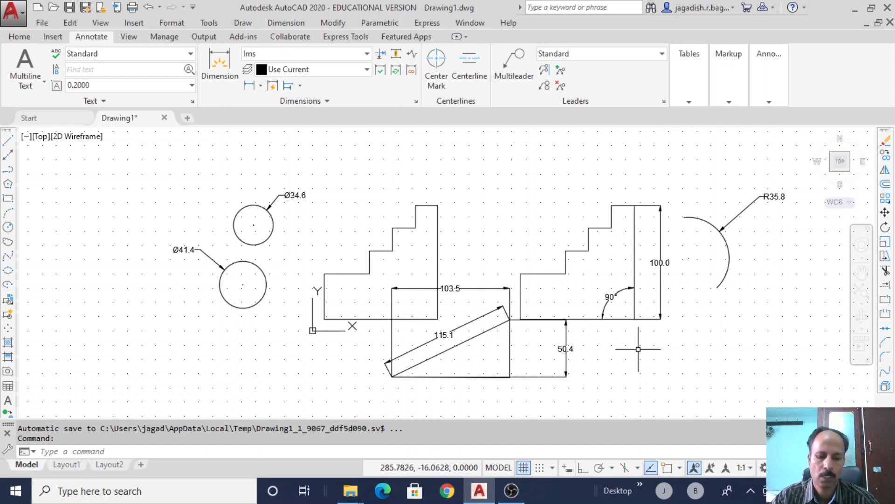
# Undo all dimensions placed with the DIM command.
pyautogui.write('u')
pyautogui.press('Return')
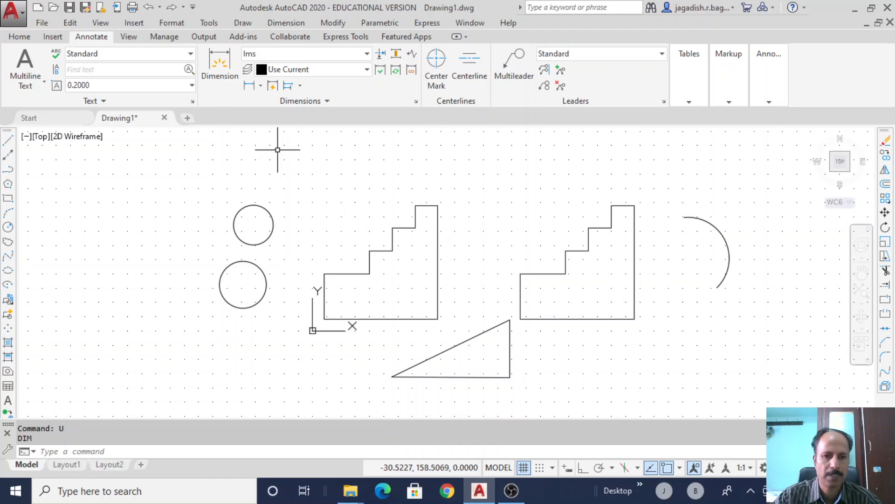
pyautogui.click(273, 86)
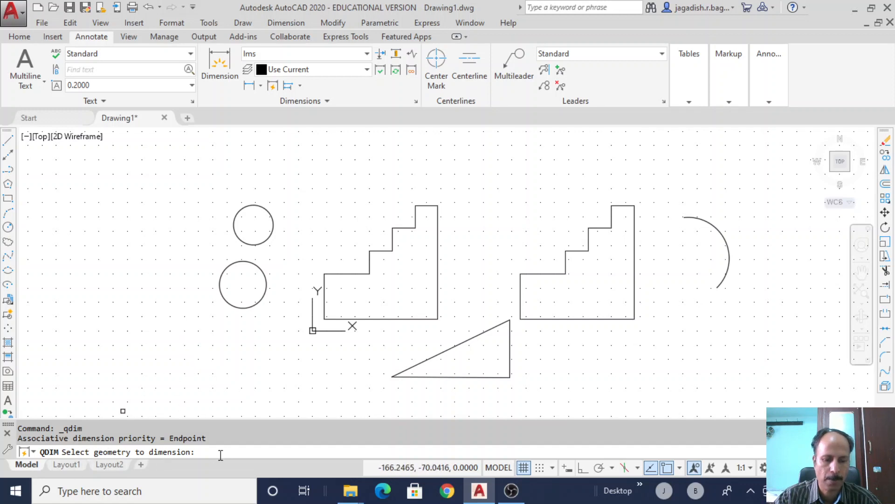
pyautogui.moveTo(191, 341)
pyautogui.mouseDown()
pyautogui.moveTo(224, 172)
pyautogui.moveTo(346, 218)
pyautogui.moveTo(284, 320)
pyautogui.moveTo(200, 352)
pyautogui.mouseUp()
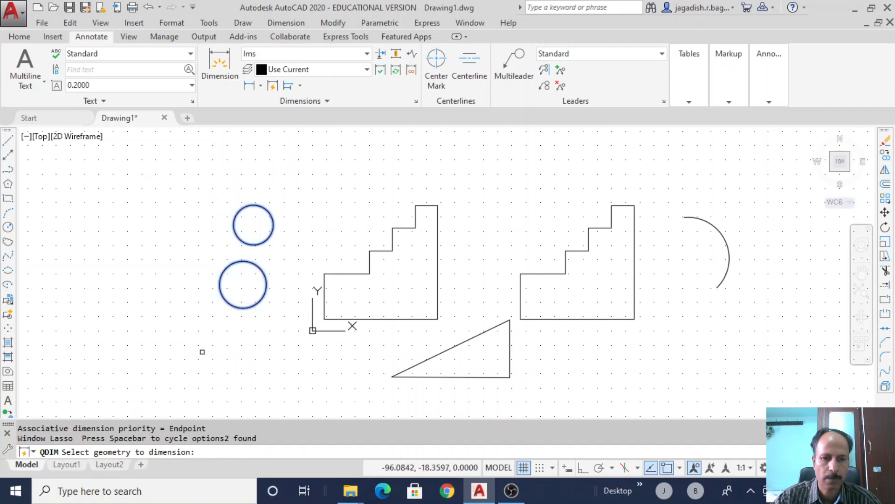
pyautogui.press('Return')
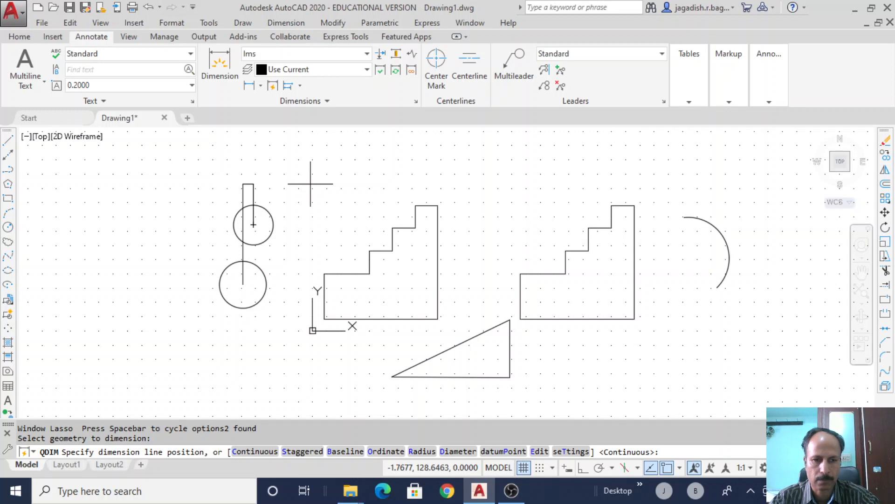
pyautogui.press('Escape')
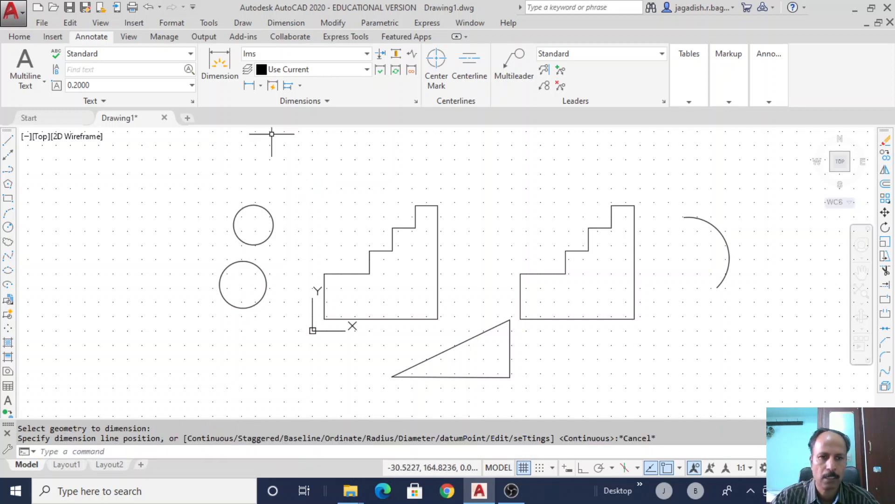
# Add radius dimensions to both circles at once using Quick Dimension with the Radius option.
pyautogui.click(273, 88)
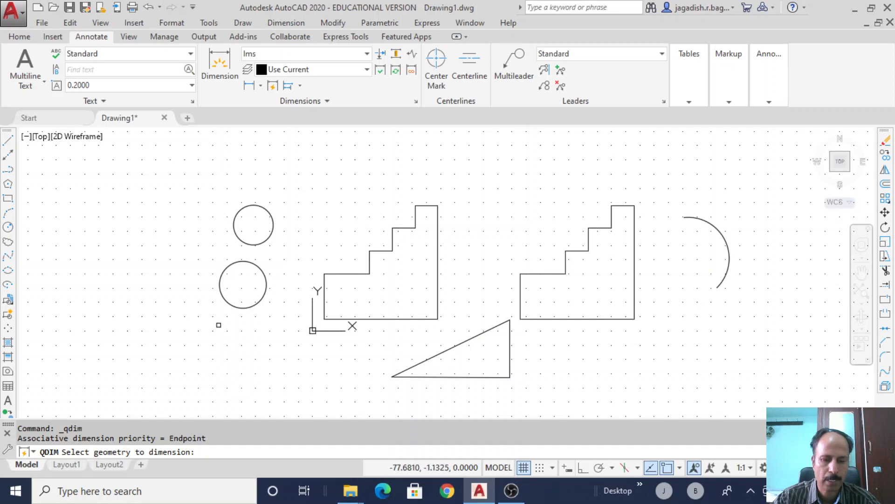
pyautogui.moveTo(188, 230)
pyautogui.mouseDown()
pyautogui.moveTo(310, 168)
pyautogui.moveTo(315, 259)
pyautogui.moveTo(257, 315)
pyautogui.moveTo(217, 337)
pyautogui.mouseUp()
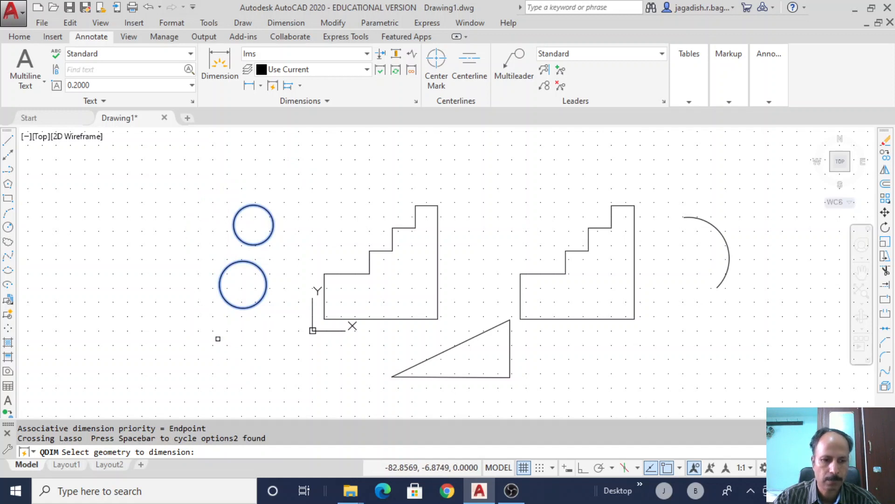
pyautogui.press('Return')
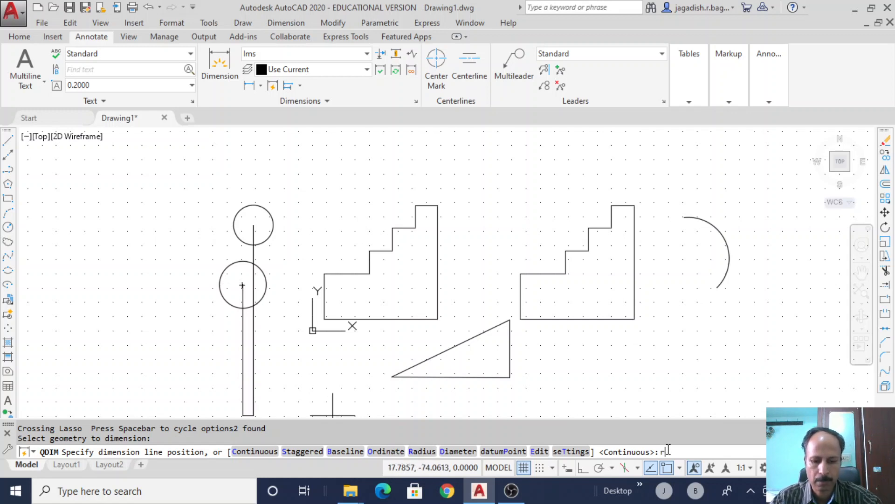
pyautogui.press('Return')
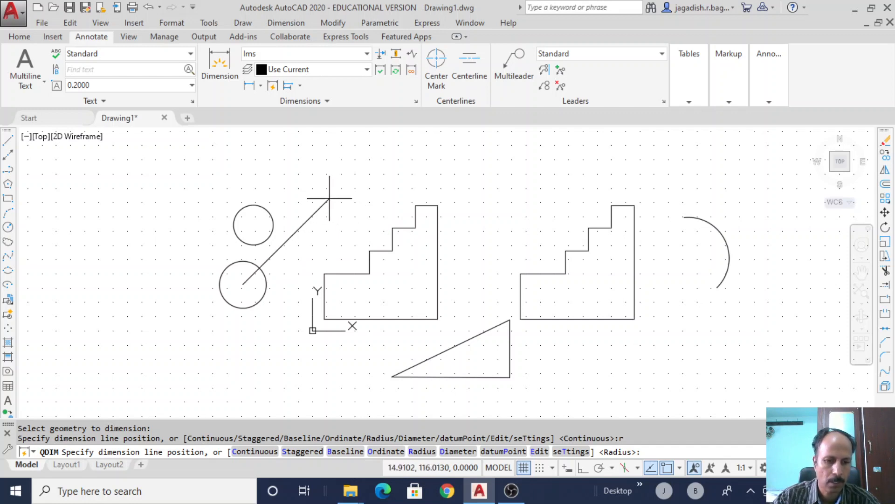
pyautogui.click(213, 203)
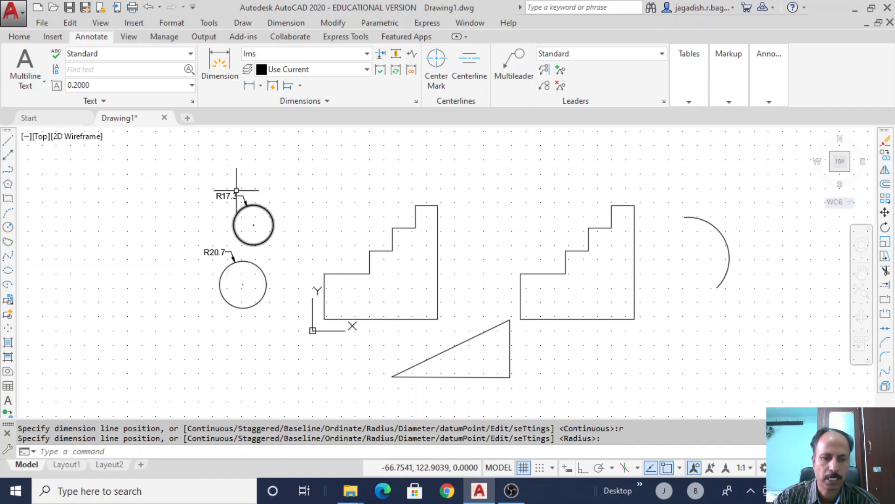
# Erase both radius dimensions from the two circles.
pyautogui.press('Escape')
pyautogui.click(213, 252)
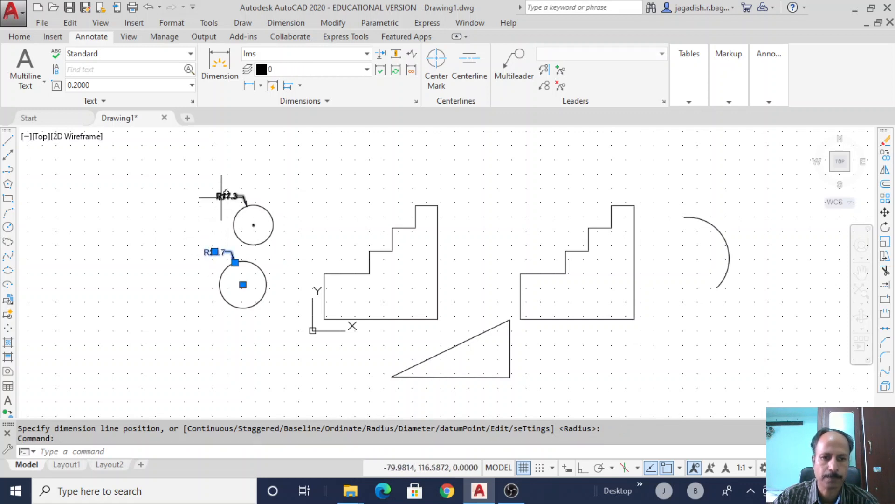
pyautogui.click(221, 199)
pyautogui.press('Delete')
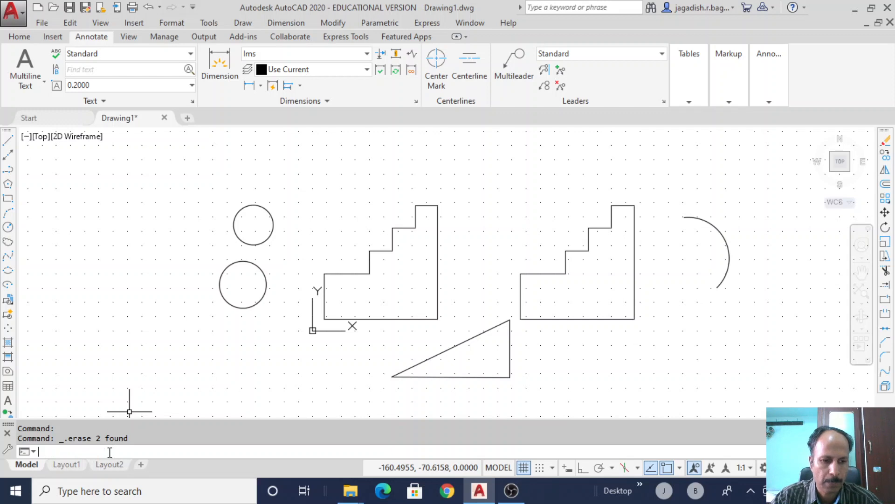
# Add diameter dimensions to both circles at once using Quick Dimension with the Diameter option.
pyautogui.write('di')
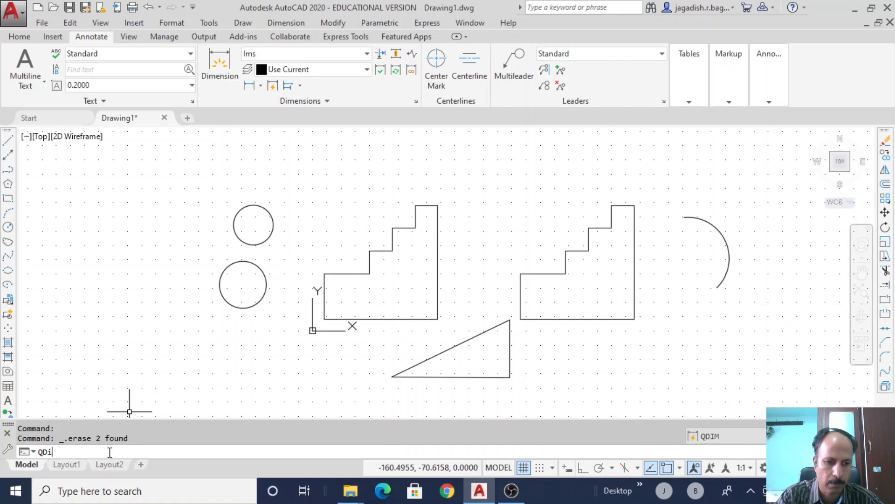
pyautogui.write('m')
pyautogui.press('Return')
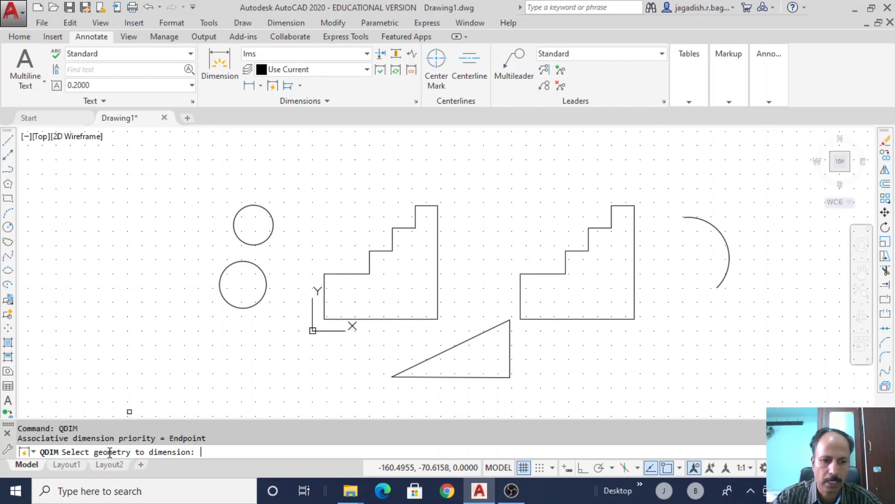
pyautogui.moveTo(209, 344)
pyautogui.mouseDown()
pyautogui.moveTo(200, 330)
pyautogui.moveTo(254, 156)
pyautogui.moveTo(314, 230)
pyautogui.moveTo(263, 335)
pyautogui.moveTo(230, 369)
pyautogui.mouseUp()
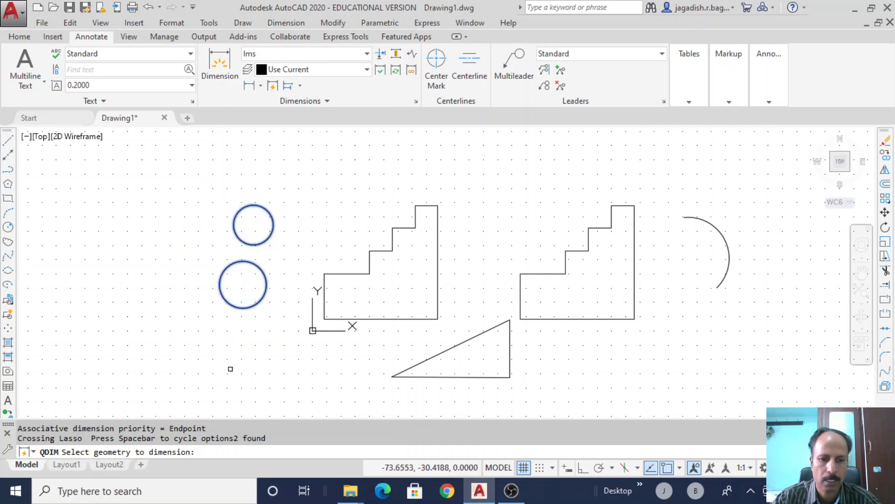
pyautogui.press('Return')
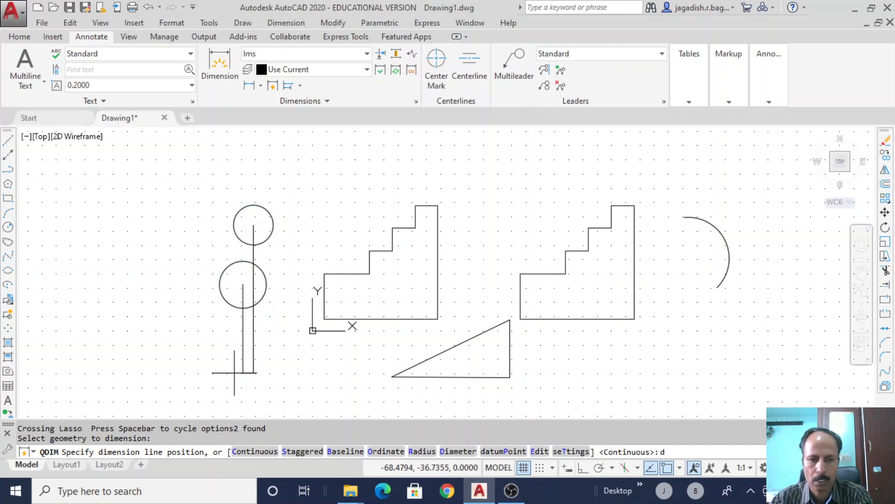
pyautogui.write('d')
pyautogui.press('Return')
pyautogui.click(195, 231)
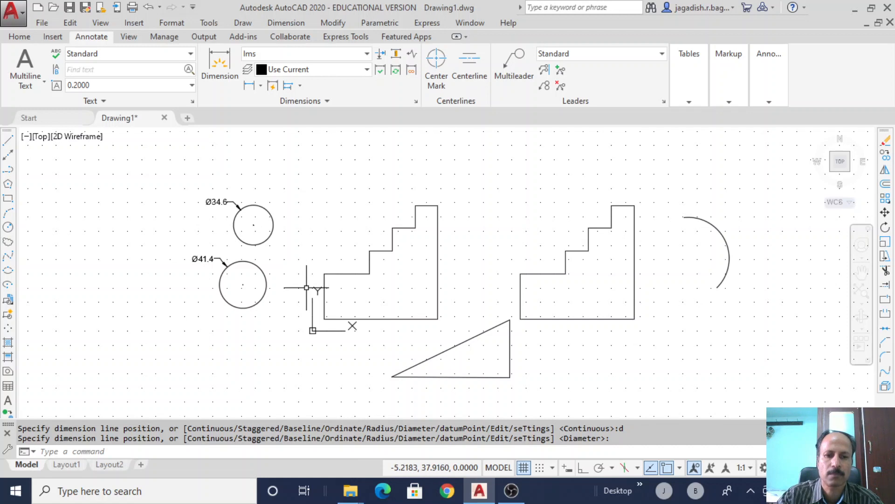
# Erase both diameter dimensions from the two circles.
pyautogui.click(226, 201)
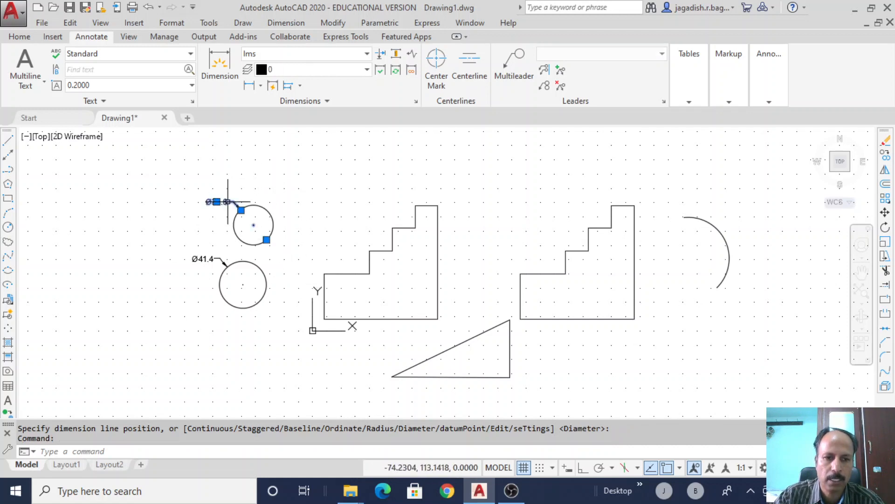
pyautogui.click(220, 260)
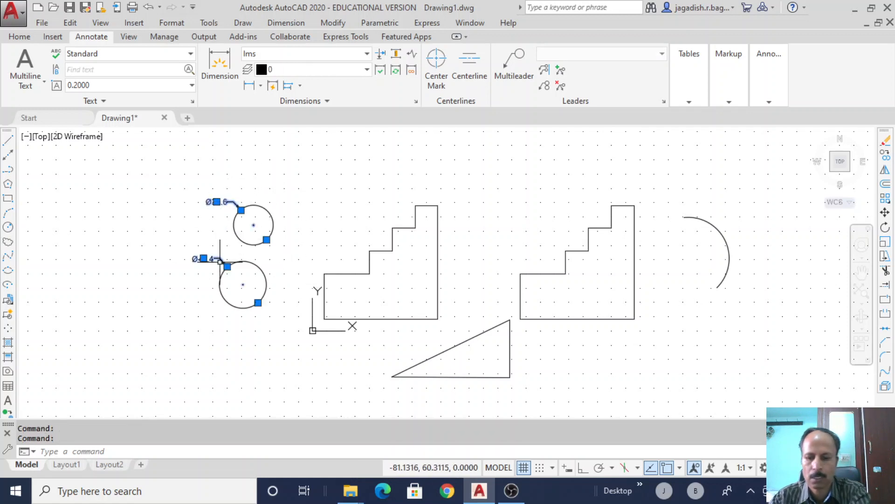
pyautogui.press('Delete')
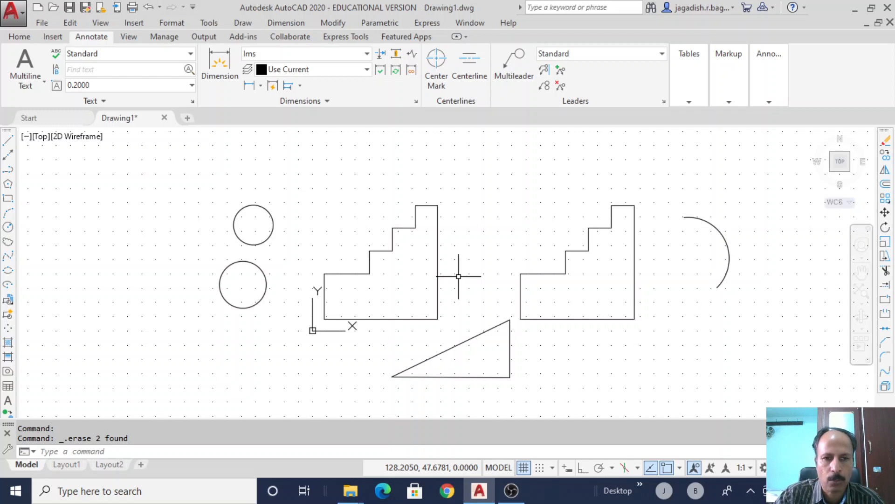
# Add a chain of horizontal dimensions above the left stepped profile using Quick Dimension with the Continuous option.
pyautogui.click(272, 86)
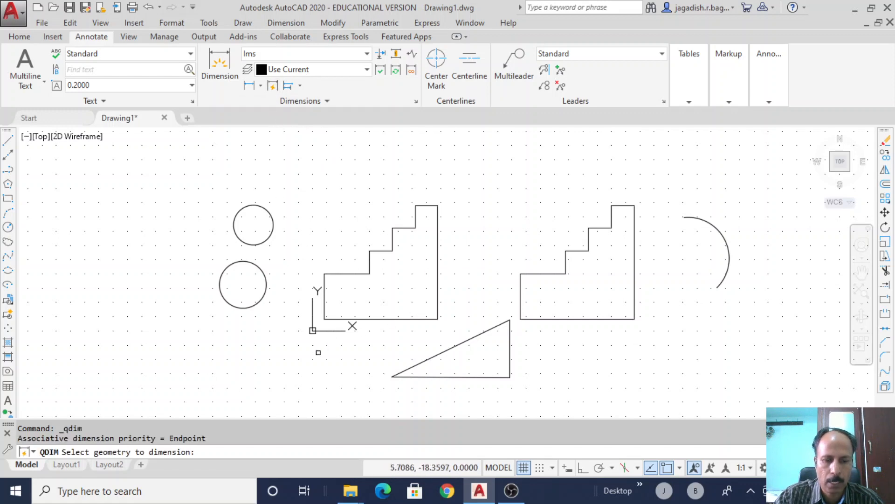
pyautogui.moveTo(305, 353)
pyautogui.mouseDown()
pyautogui.moveTo(356, 175)
pyautogui.moveTo(499, 234)
pyautogui.moveTo(454, 324)
pyautogui.moveTo(344, 350)
pyautogui.moveTo(323, 380)
pyautogui.mouseUp()
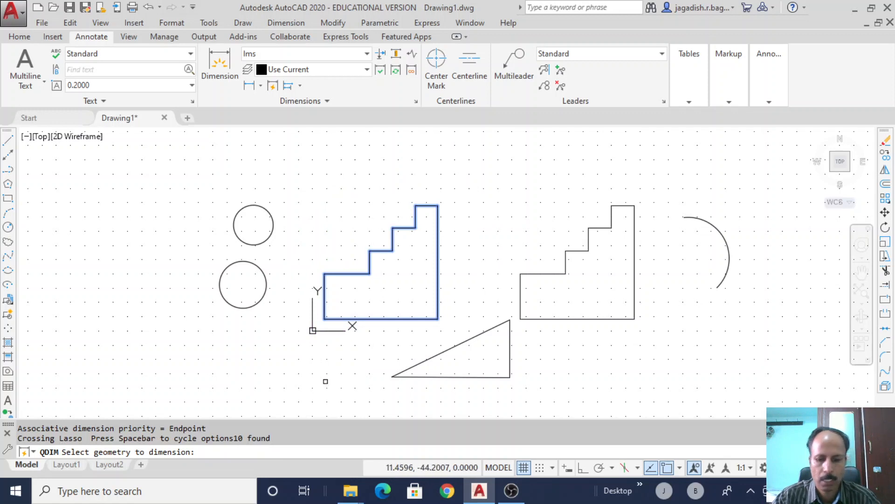
pyautogui.press('Return')
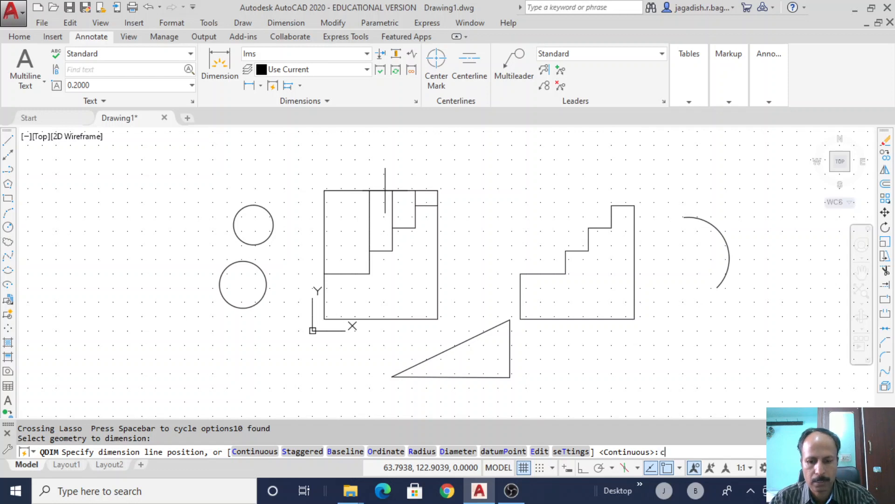
pyautogui.press('Return')
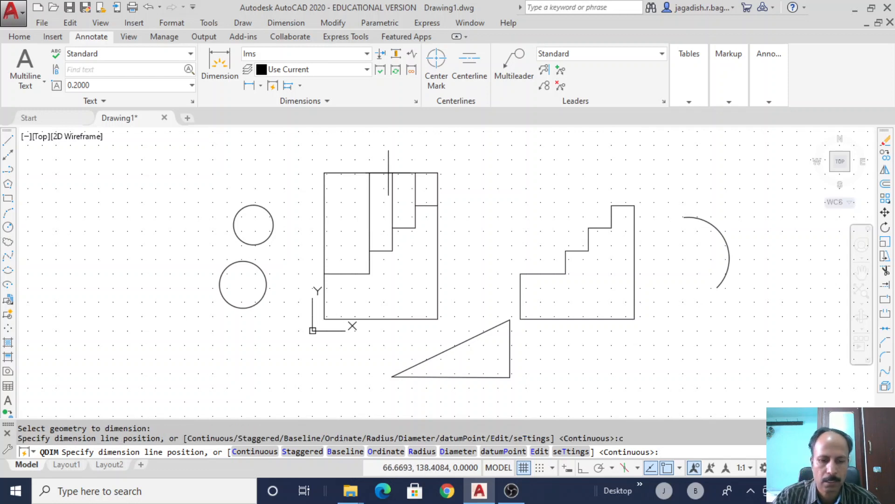
pyautogui.click(389, 173)
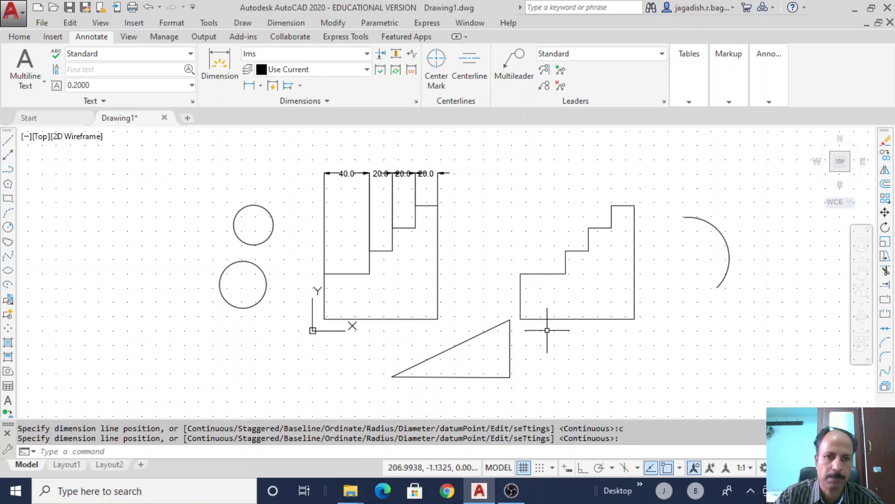
# Try Quick Dimension with the Baseline option on the right stepped profile, placing the horizontal dimensions below the shape.
pyautogui.click(273, 86)
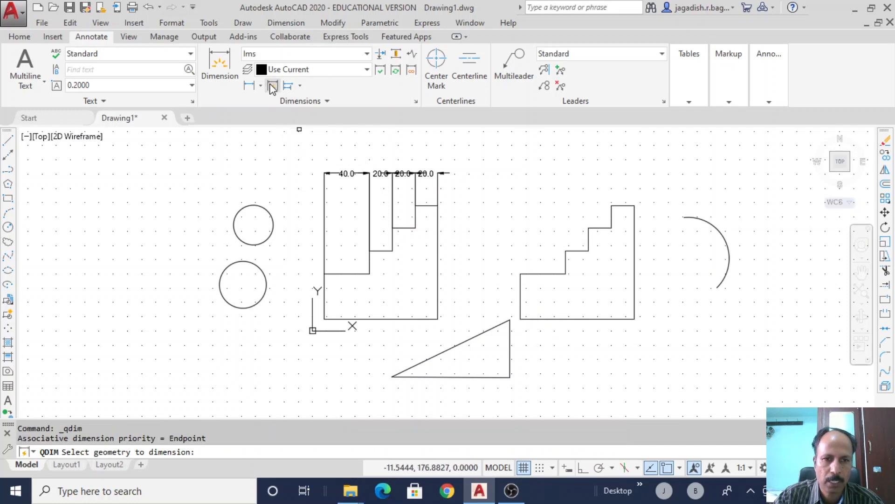
pyautogui.moveTo(690, 352)
pyautogui.mouseDown()
pyautogui.moveTo(681, 250)
pyautogui.moveTo(626, 172)
pyautogui.moveTo(511, 242)
pyautogui.moveTo(512, 306)
pyautogui.moveTo(539, 336)
pyautogui.moveTo(566, 344)
pyautogui.mouseUp()
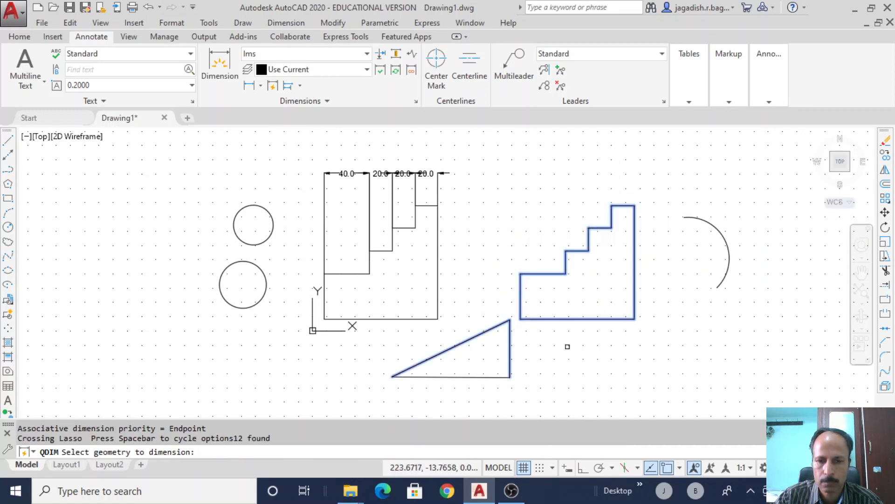
pyautogui.press('Return')
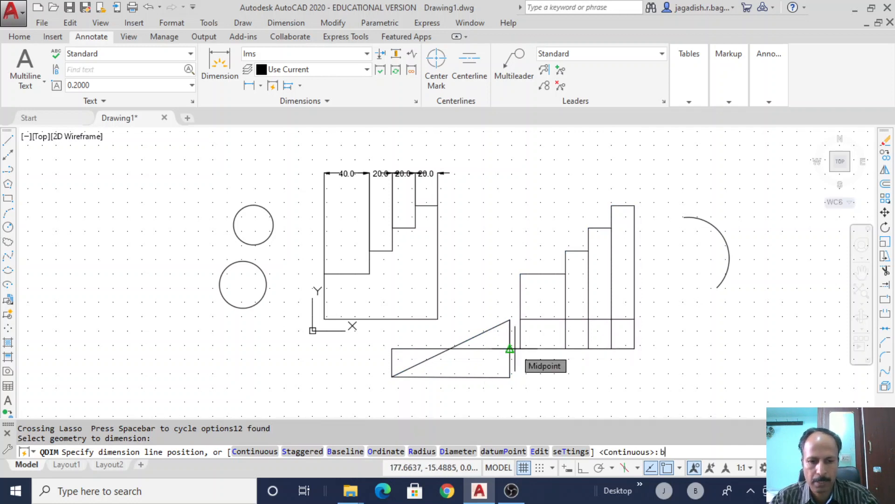
pyautogui.write('b')
pyautogui.press('Return')
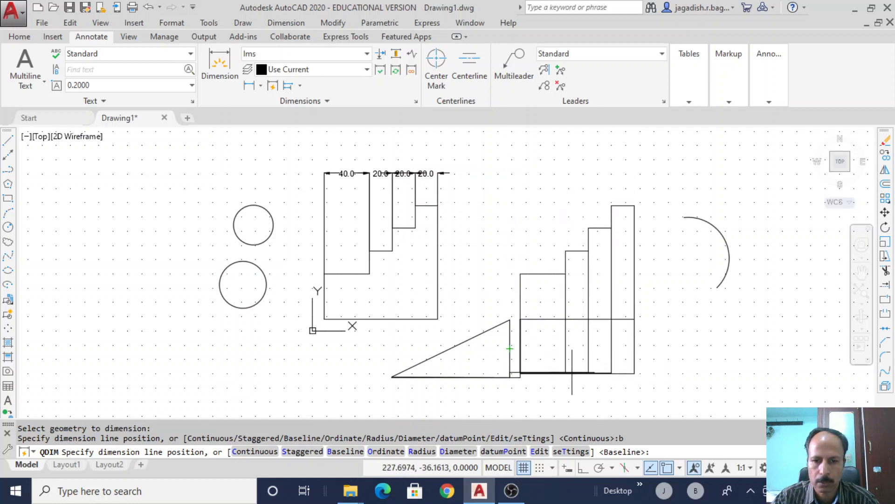
pyautogui.click(573, 406)
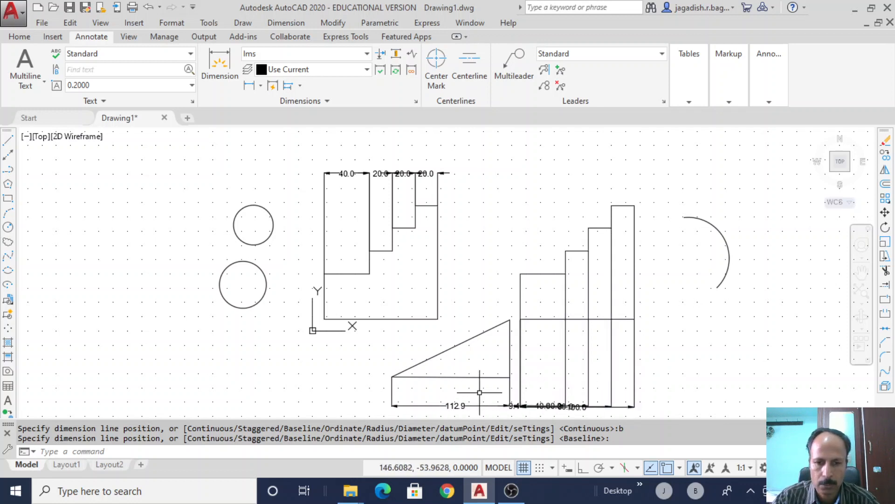
# Undo the baseline dimensions below the right profile and erase the continuous dimension chain above the left stepped profile.
pyautogui.press('Escape')
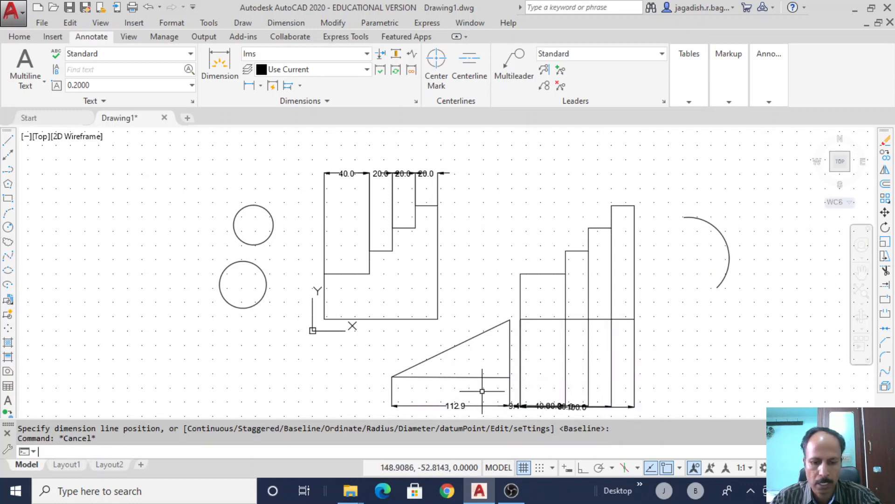
pyautogui.write('u')
pyautogui.press('Return')
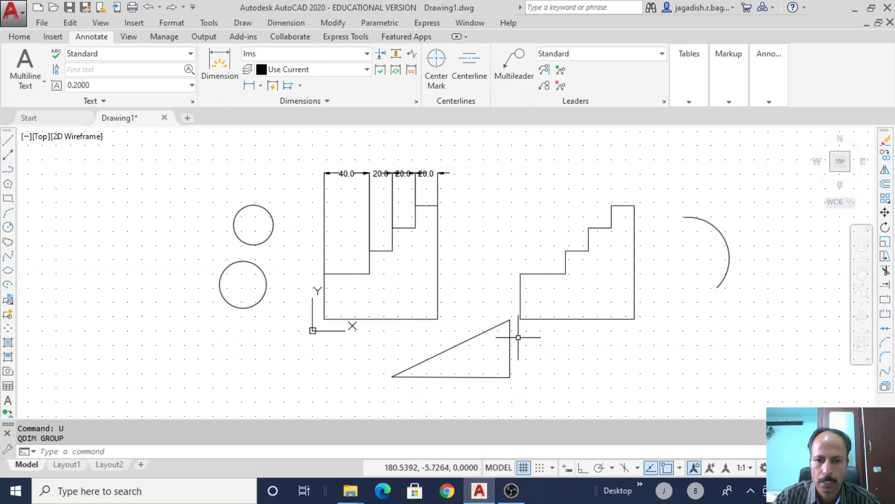
pyautogui.moveTo(458, 174)
pyautogui.mouseDown()
pyautogui.moveTo(457, 148)
pyautogui.moveTo(298, 159)
pyautogui.moveTo(397, 224)
pyautogui.moveTo(466, 190)
pyautogui.mouseUp()
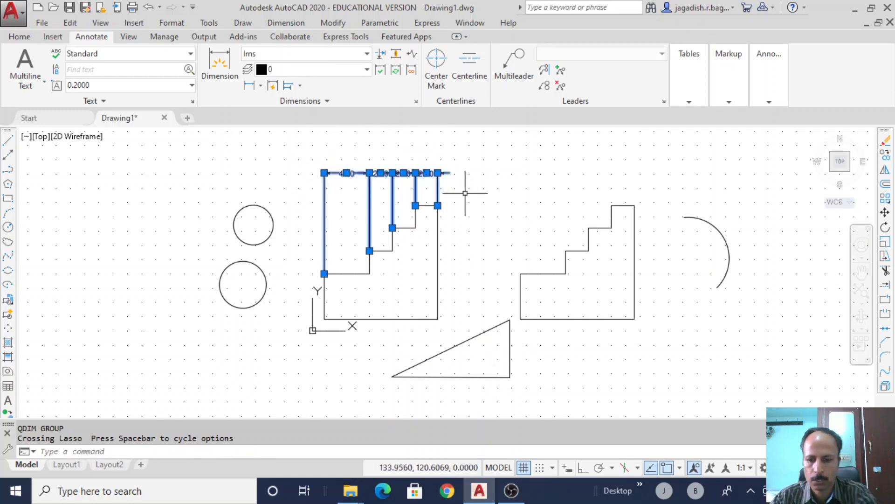
pyautogui.press('Delete')
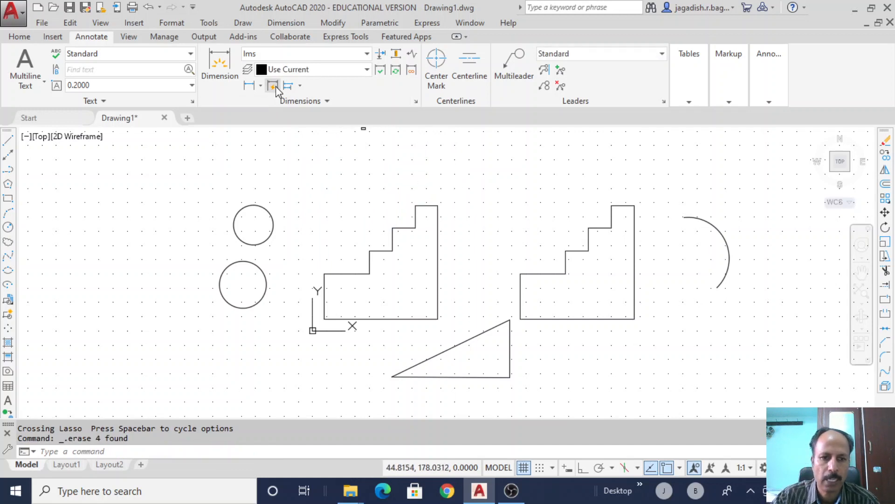
# Add horizontal baseline dimensions above the left stepped profile using Quick Dimension with the Baseline option.
pyautogui.click(273, 86)
pyautogui.moveTo(303, 355)
pyautogui.mouseDown()
pyautogui.moveTo(370, 190)
pyautogui.moveTo(492, 236)
pyautogui.moveTo(436, 330)
pyautogui.moveTo(341, 356)
pyautogui.mouseUp()
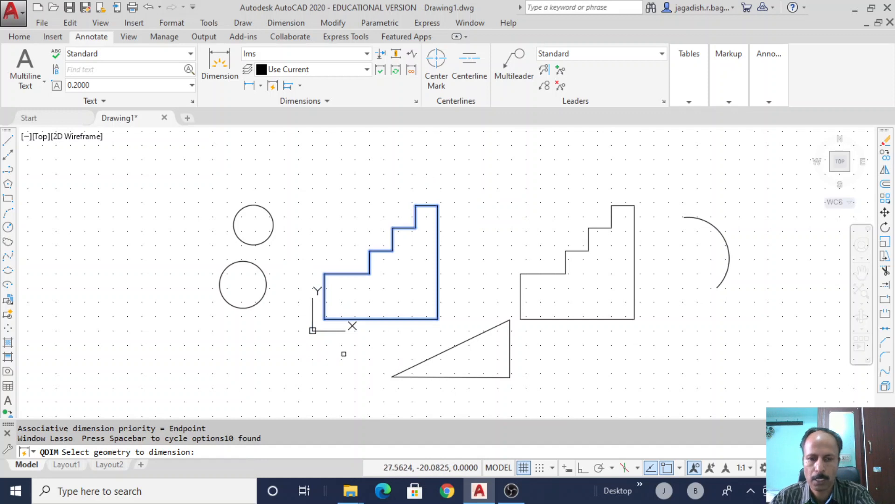
pyautogui.press('Return')
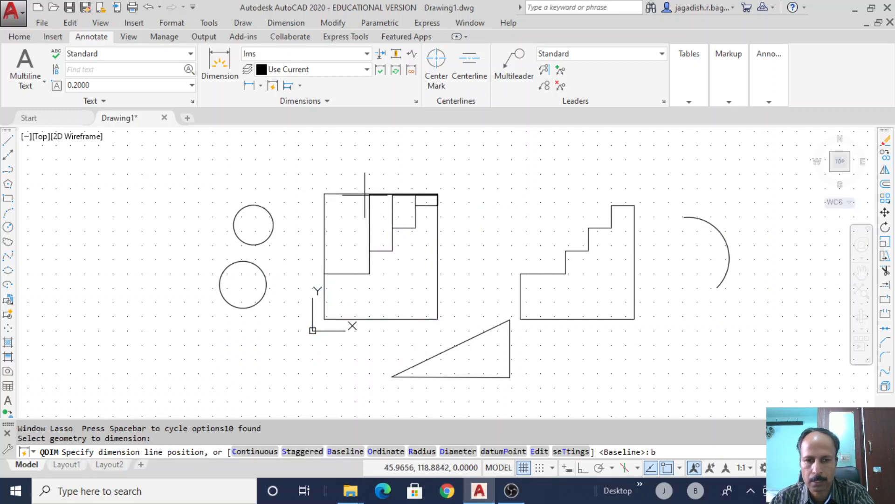
pyautogui.write('b')
pyautogui.press('Return')
pyautogui.click(366, 179)
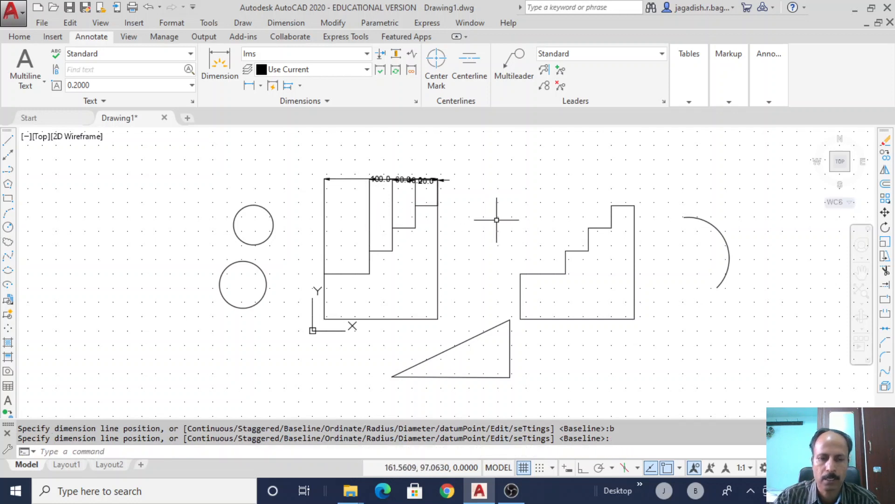
# Move the left profile's overall-width dimension line upward, well clear of the other overlapping baseline dimensions.
pyautogui.click(351, 179)
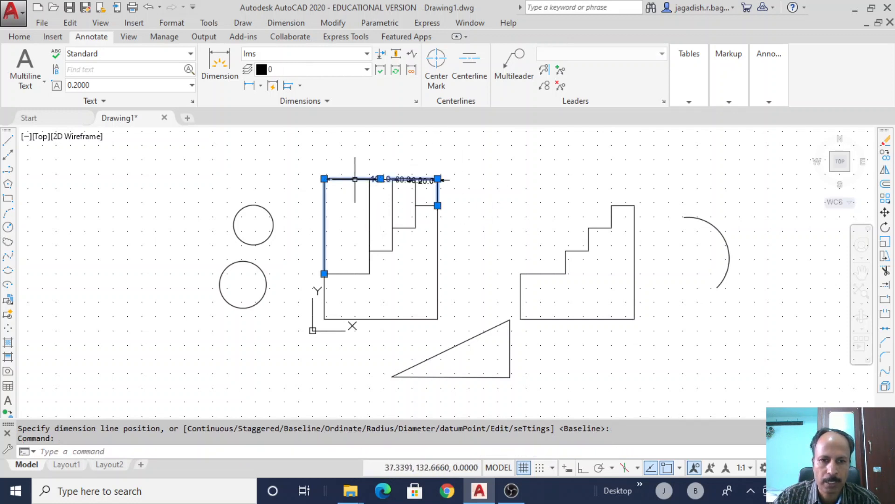
pyautogui.click(380, 178)
pyautogui.click(392, 157)
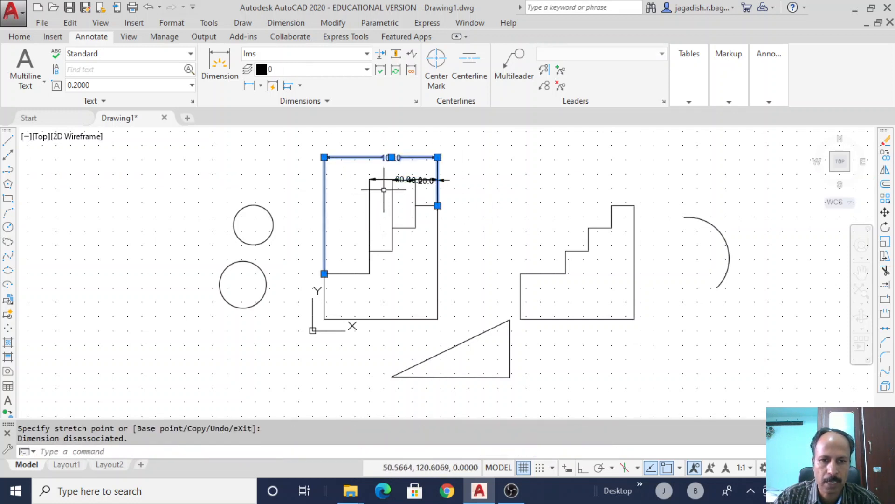
pyautogui.click(392, 157)
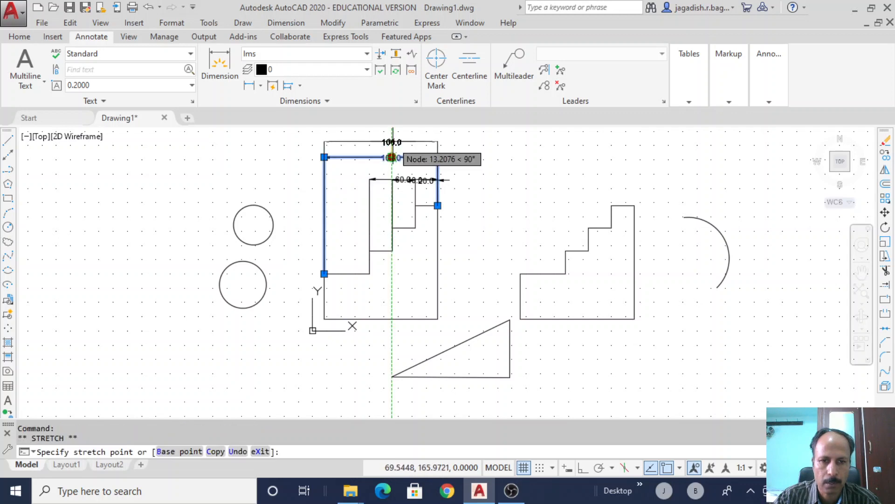
pyautogui.click(392, 141)
pyautogui.press('Escape')
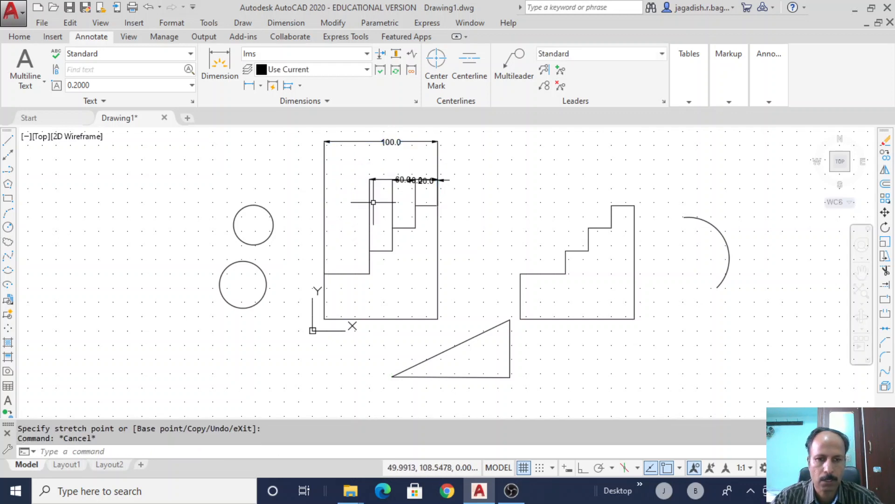
# Raise the 60.0 dimension line on the left profile so it sits just below the overall-width dimension.
pyautogui.click(384, 180)
pyautogui.click(404, 180)
pyautogui.click(402, 160)
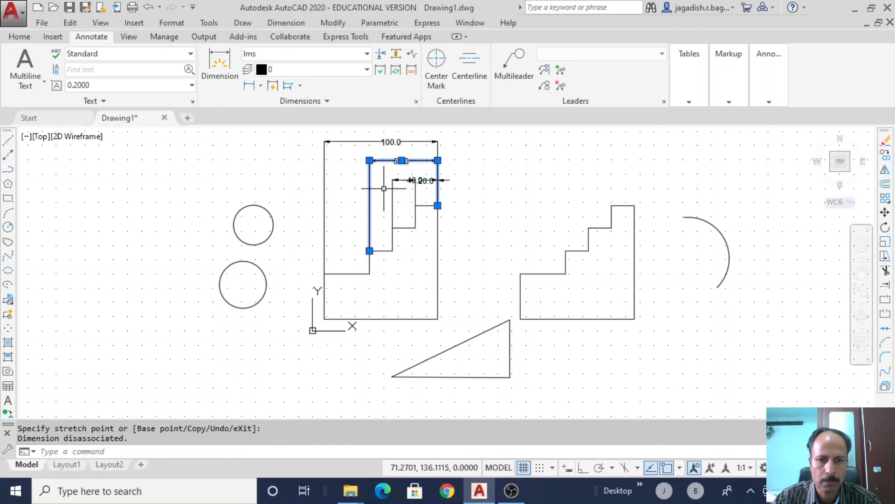
pyautogui.press('Escape')
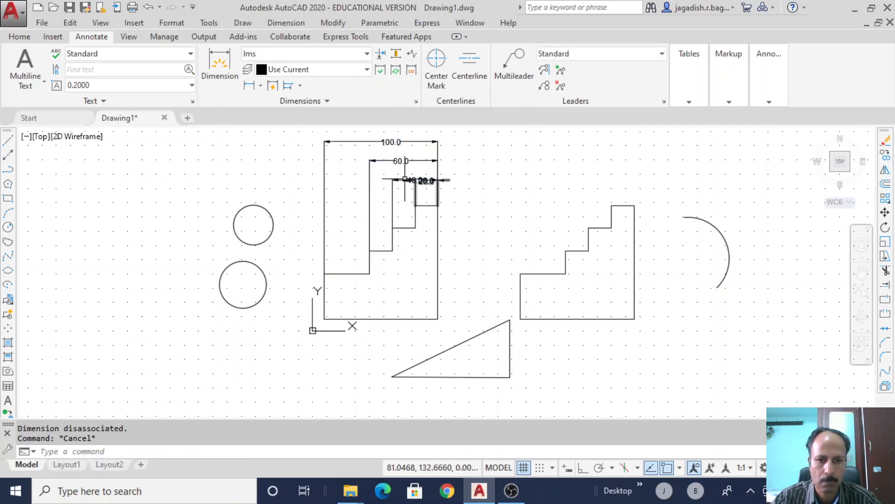
pyautogui.click(402, 160)
pyautogui.click(402, 161)
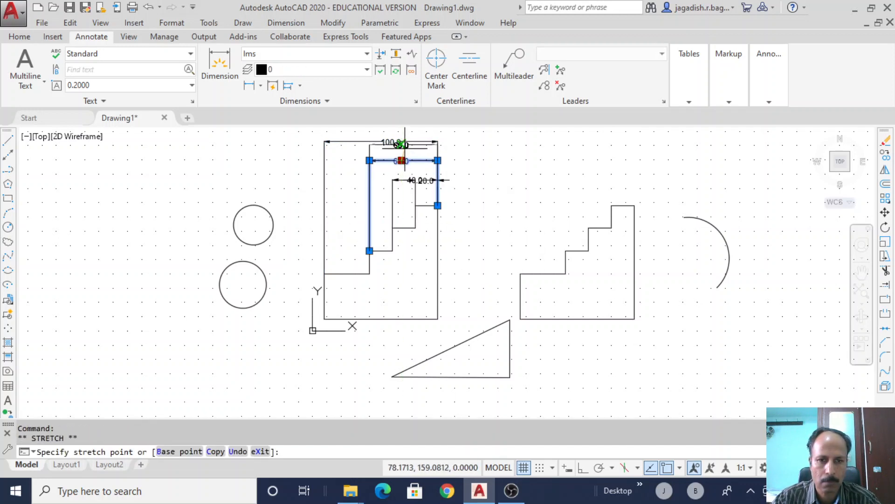
pyautogui.click(408, 157)
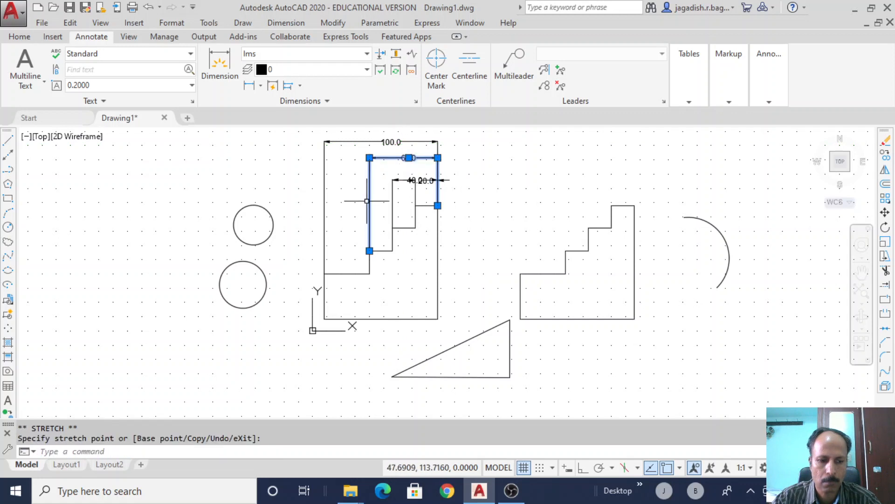
pyautogui.press('Escape')
pyautogui.press('Escape')
# Raise the 40.0 dimension line on the left profile to between the 60.0 and 20.0 dimensions.
pyautogui.click(417, 180)
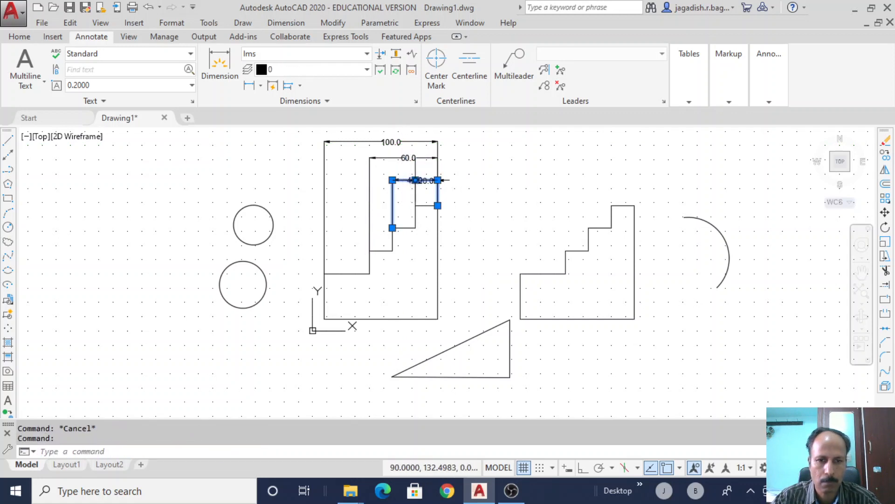
pyautogui.click(415, 180)
pyautogui.click(416, 167)
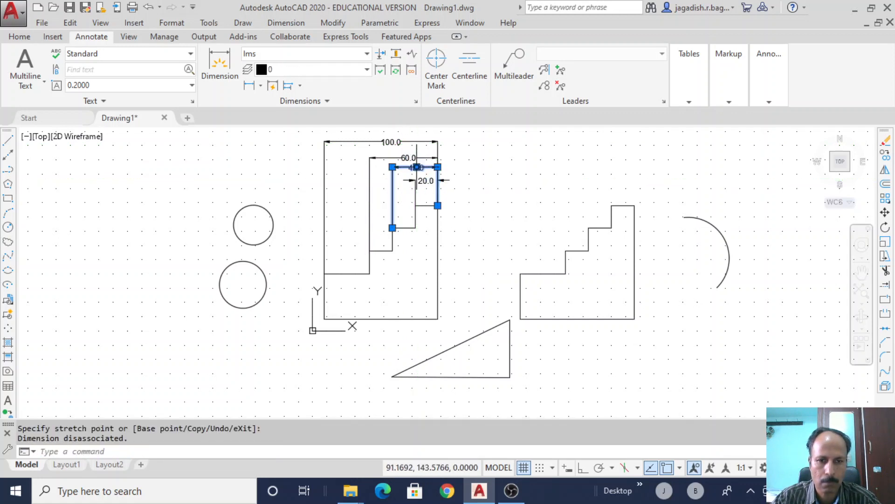
# Draw a single, slightly sloping line through the gap between the two circles, extending past them on both sides.
pyautogui.press('Escape')
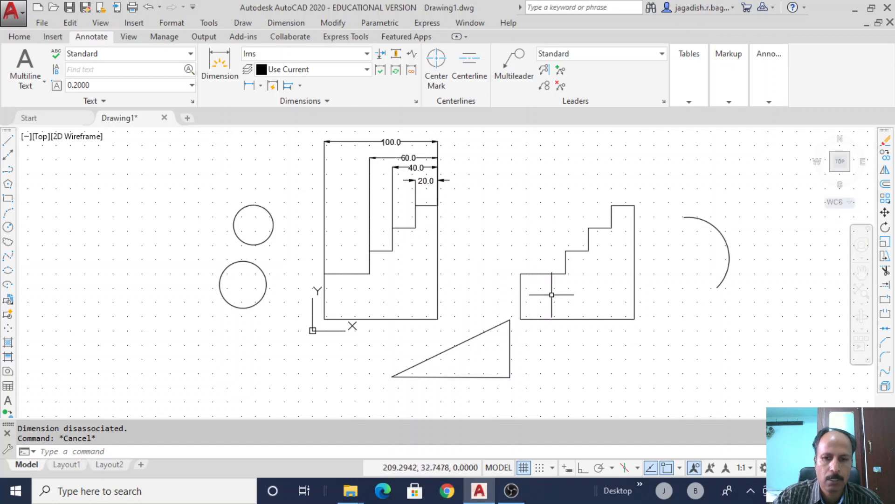
pyautogui.click(8, 141)
pyautogui.click(209, 256)
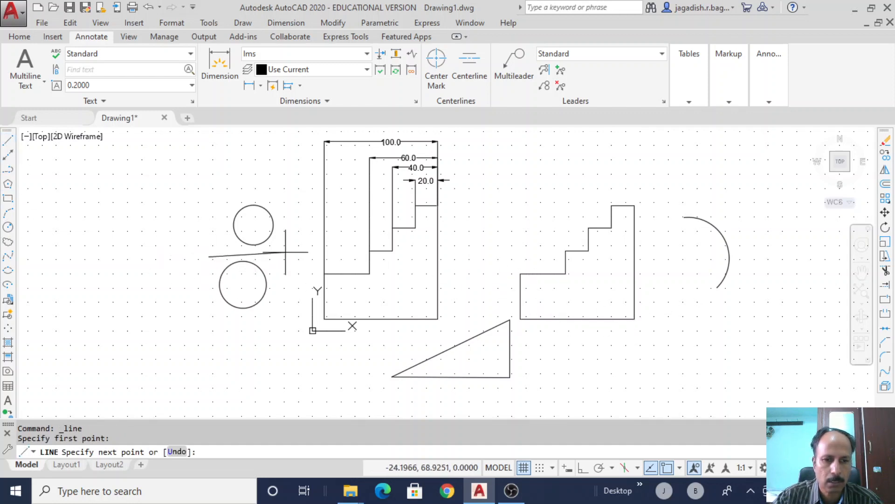
pyautogui.press('Escape')
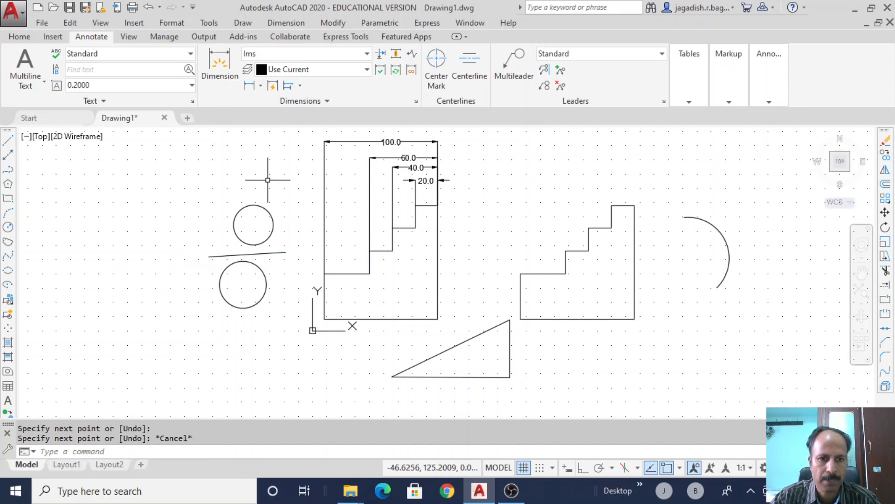
# Apply Quick Dimension with the Radius option to both circles and the line between them, placing the radius dimensions to the circles' upper left.
pyautogui.click(272, 86)
pyautogui.moveTo(192, 340)
pyautogui.mouseDown()
pyautogui.moveTo(190, 224)
pyautogui.moveTo(301, 236)
pyautogui.moveTo(284, 319)
pyautogui.mouseUp()
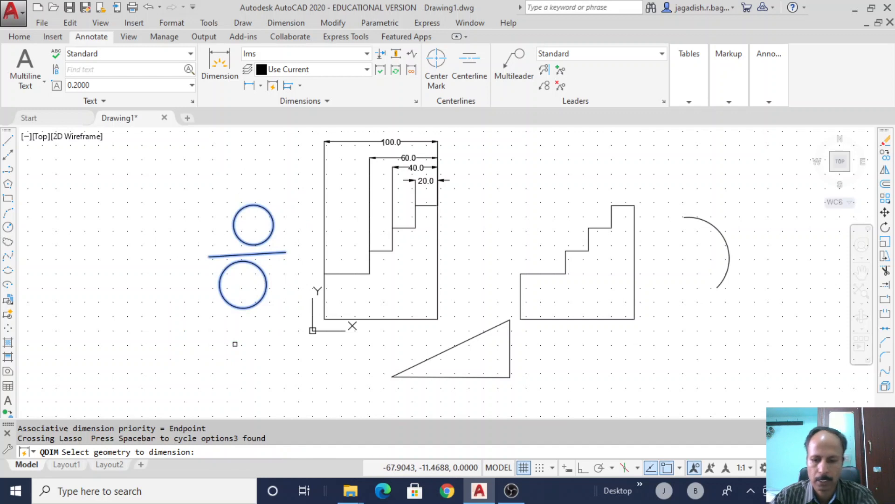
pyautogui.press('Return')
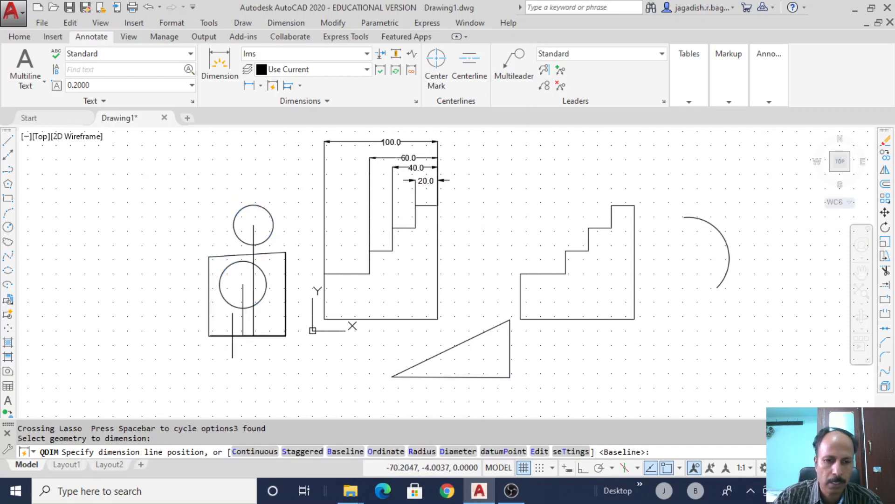
pyautogui.write('r')
pyautogui.press('Return')
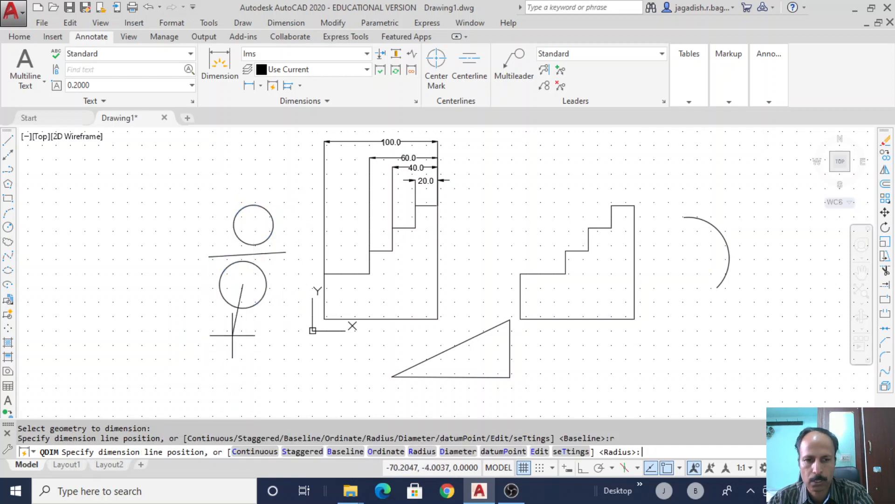
pyautogui.click(170, 236)
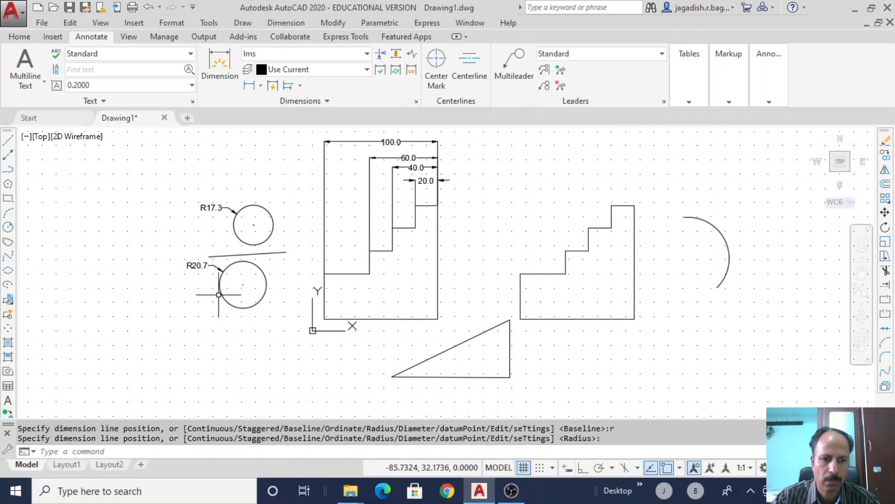